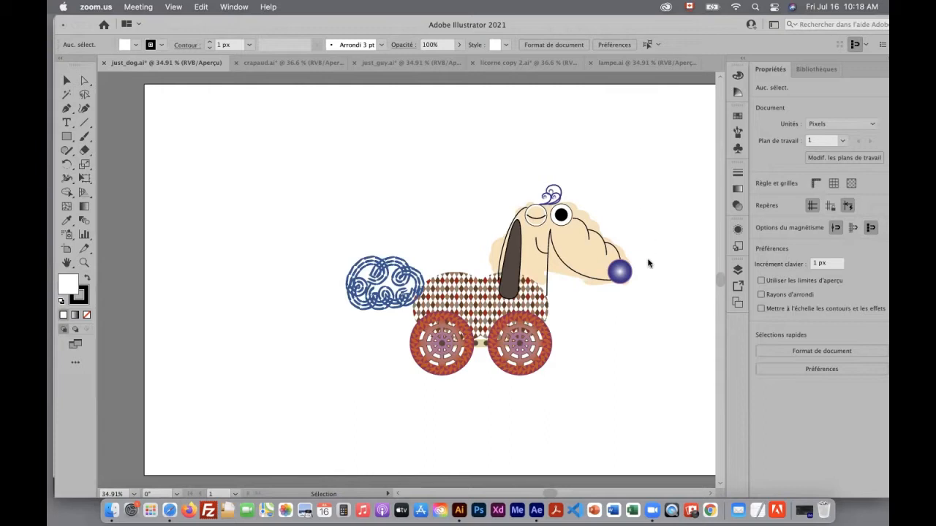
# Toggle the visibility of layer Calque 4 in just_dog.ai on and off to compare the dog's open and closed eye.
pyautogui.click(737, 270)
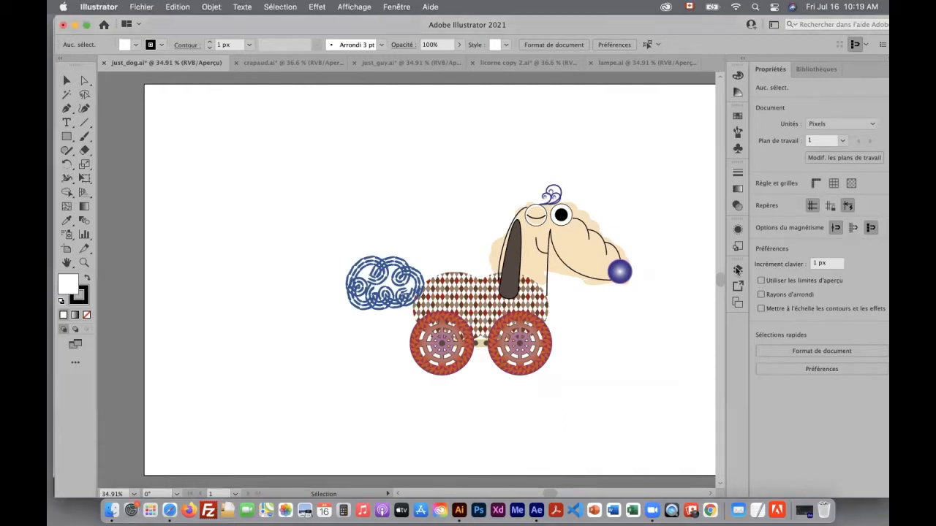
pyautogui.click(738, 270)
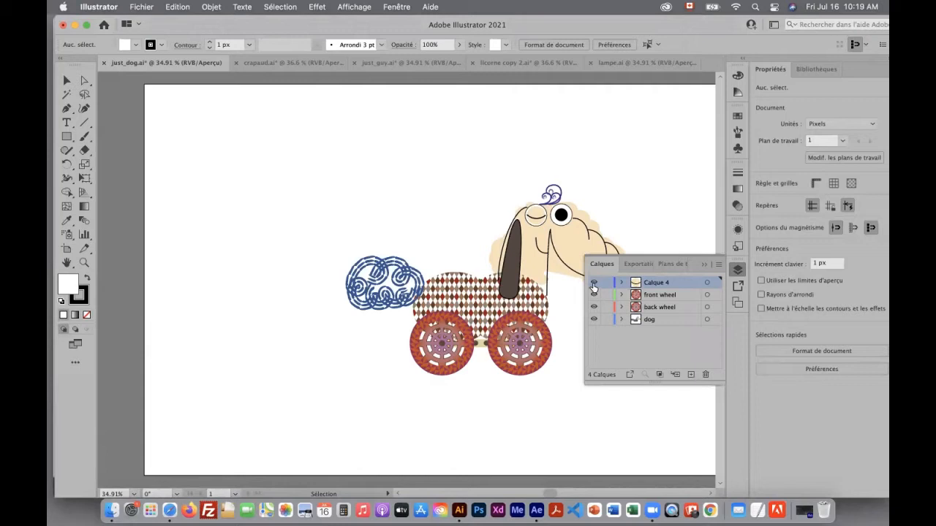
pyautogui.click(594, 284)
pyautogui.click(593, 283)
pyautogui.click(594, 283)
pyautogui.click(593, 283)
pyautogui.click(593, 284)
pyautogui.click(593, 283)
pyautogui.click(594, 283)
pyautogui.click(593, 284)
pyautogui.click(593, 283)
pyautogui.click(594, 284)
# Toggle the front wheel and back wheel layers off and on in just_dog.ai, ending with all layers and Calque 4 shown.
pyautogui.click(593, 295)
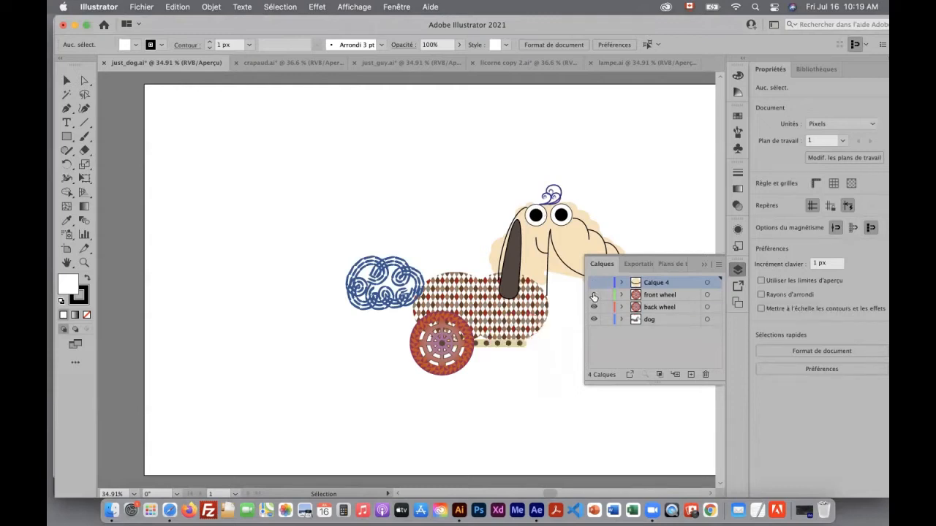
pyautogui.click(594, 307)
pyautogui.click(594, 307)
pyautogui.click(593, 295)
pyautogui.click(594, 282)
# Preview the alternate poses in crapaud.ai and just_guy.ai by toggling the visibility of their layers Calque 1, Calque 2 and Calque 3.
pyautogui.click(278, 63)
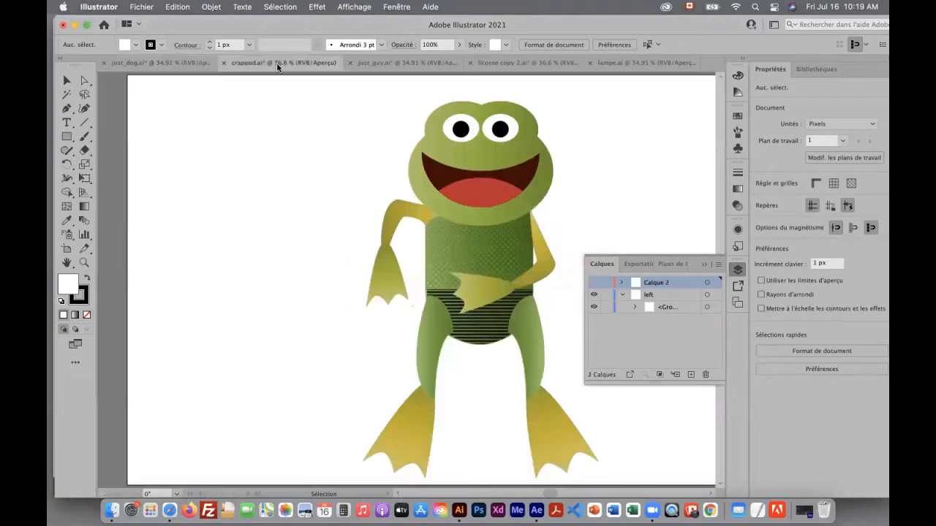
pyautogui.click(593, 282)
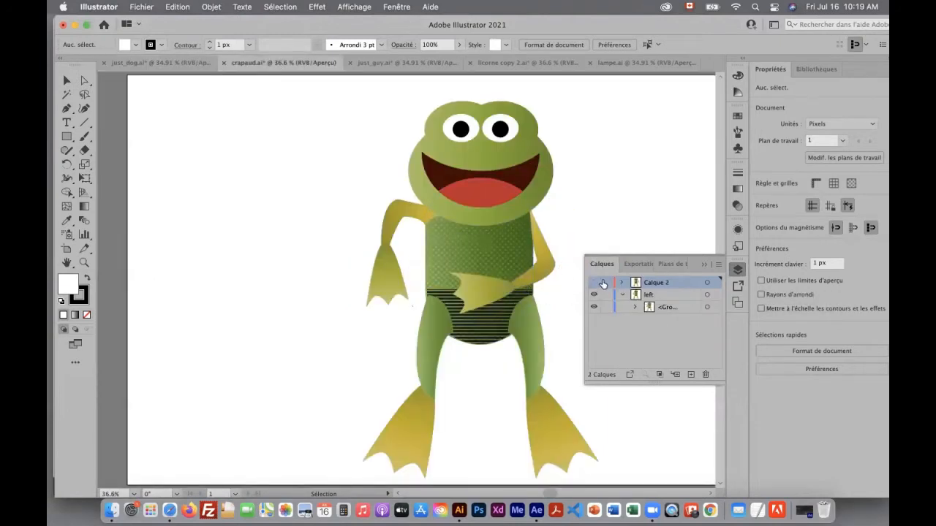
pyautogui.click(373, 63)
pyautogui.click(594, 283)
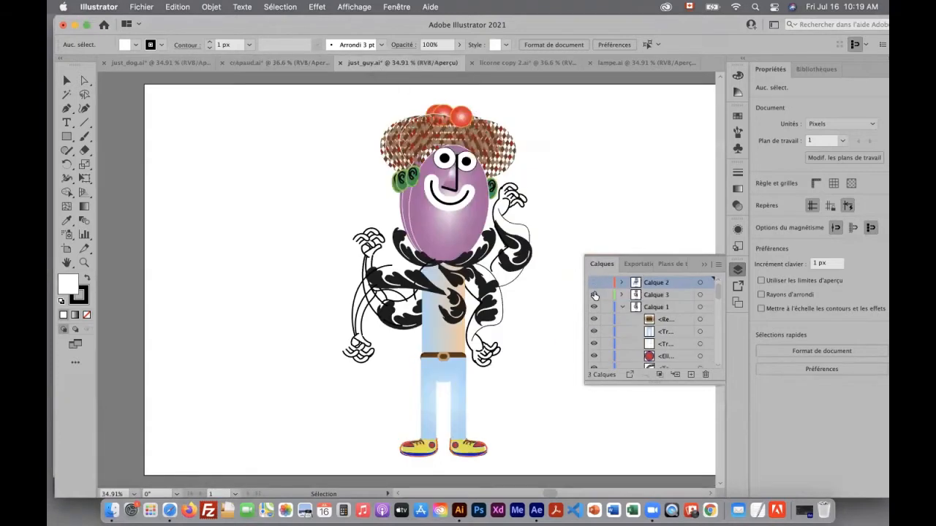
pyautogui.click(594, 294)
pyautogui.click(594, 295)
pyautogui.click(593, 283)
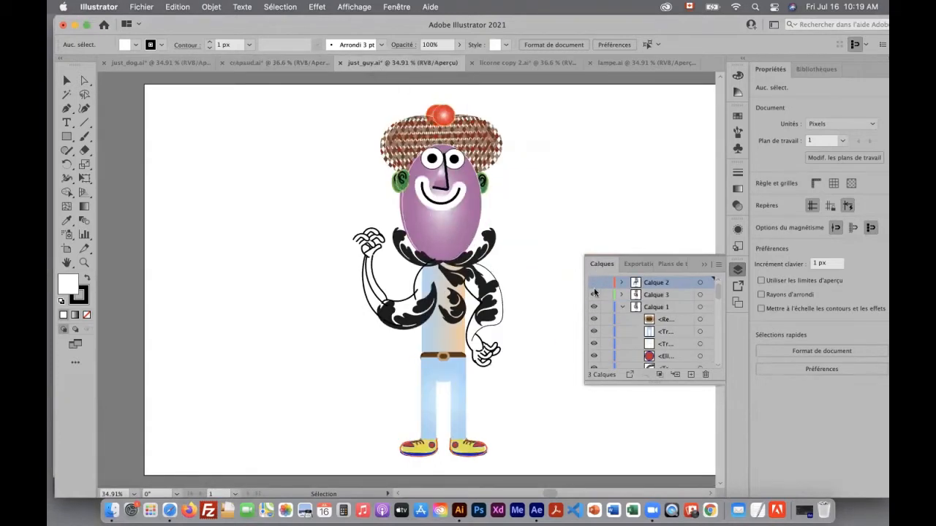
pyautogui.click(593, 283)
pyautogui.click(593, 295)
pyautogui.click(594, 308)
pyautogui.press('super+y')
# Preview the poses on Calque 2 and Calque 3 in licorne copy 2.ai, leaving only Calque 1 shown, and collapse the layer list.
pyautogui.click(484, 64)
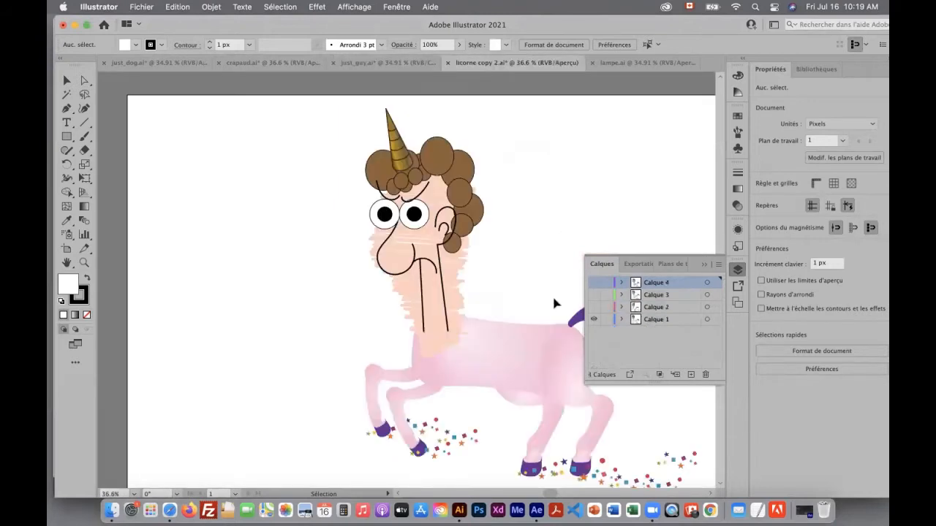
pyautogui.click(593, 307)
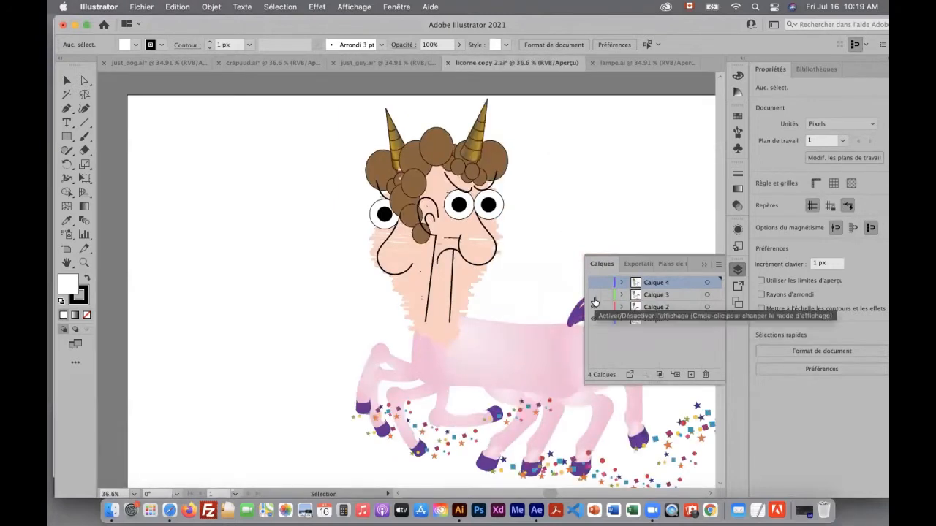
pyautogui.click(593, 295)
pyautogui.click(594, 295)
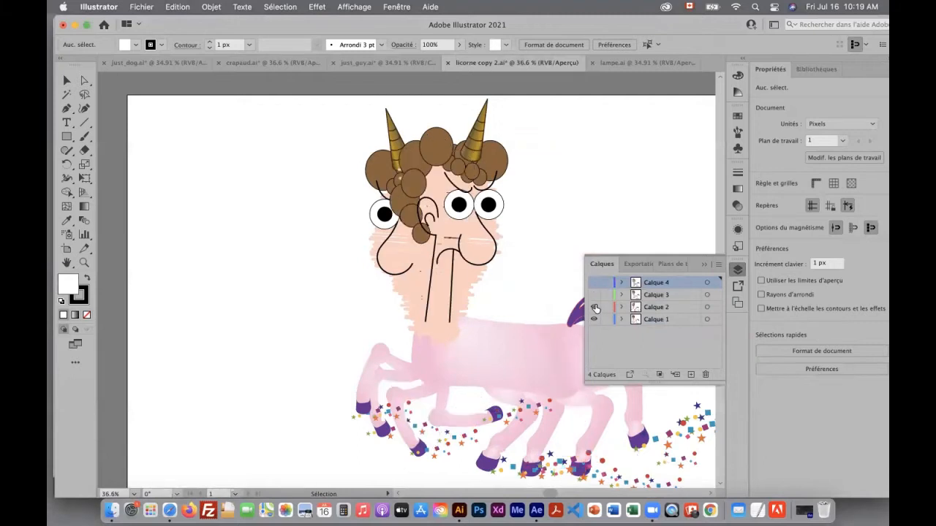
pyautogui.click(594, 307)
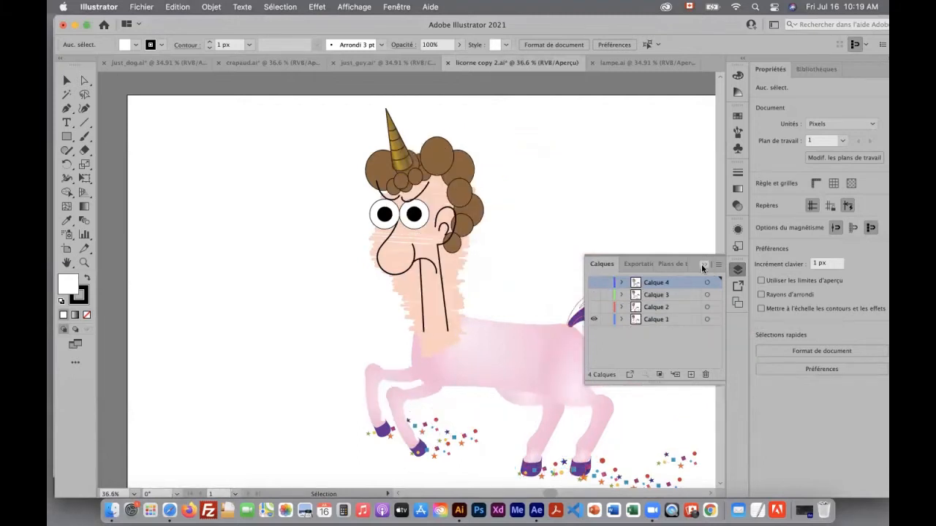
pyautogui.click(702, 265)
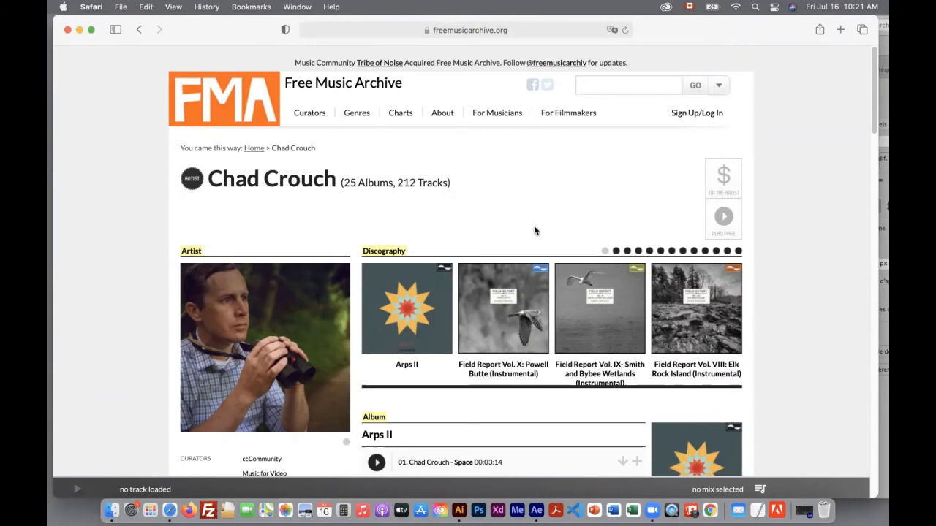
pyautogui.scroll(-3, 533, 228)
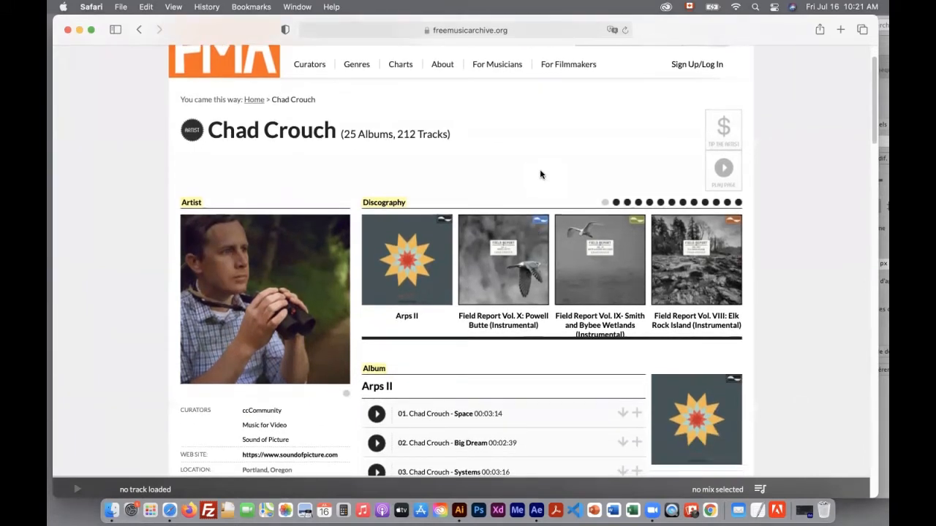
pyautogui.scroll(1, 540, 174)
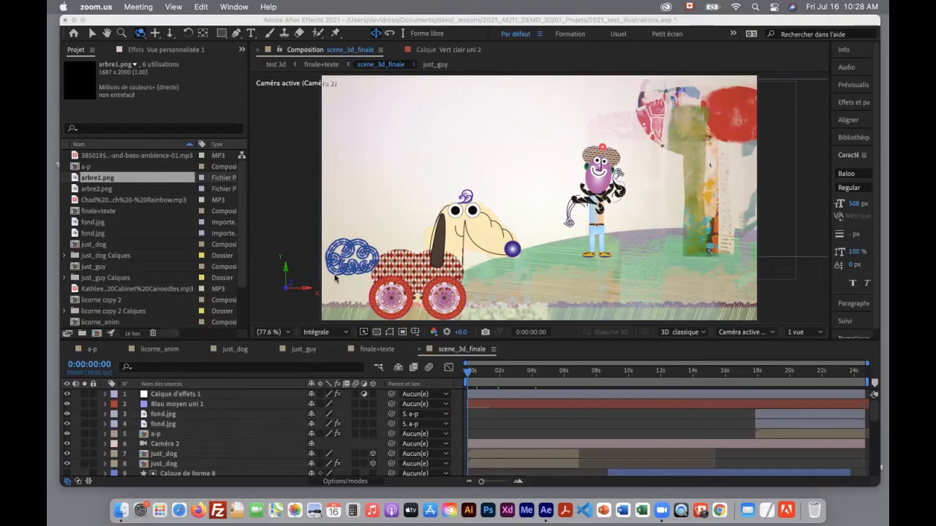
# In After Effects, choose 3D classique as the 3D renderer of the scene_3d_finale composition.
pyautogui.click(689, 334)
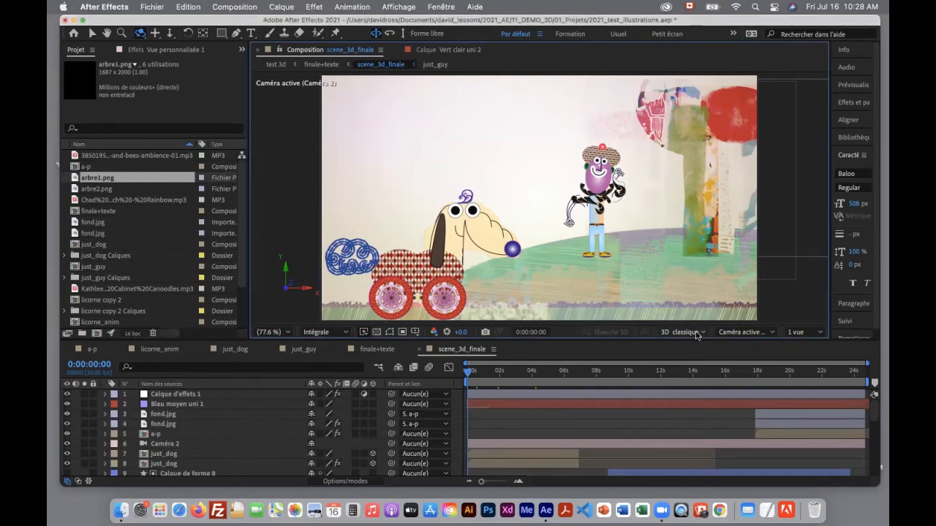
pyautogui.click(691, 334)
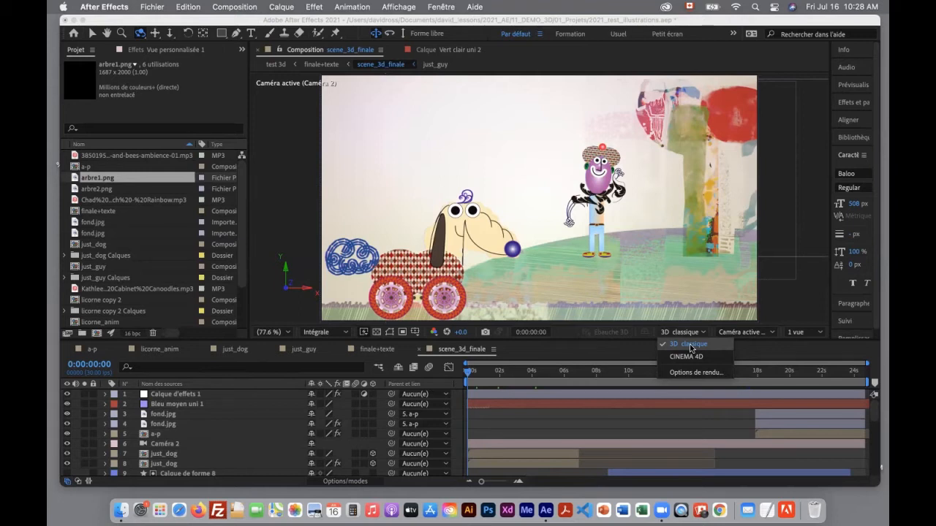
pyautogui.click(690, 346)
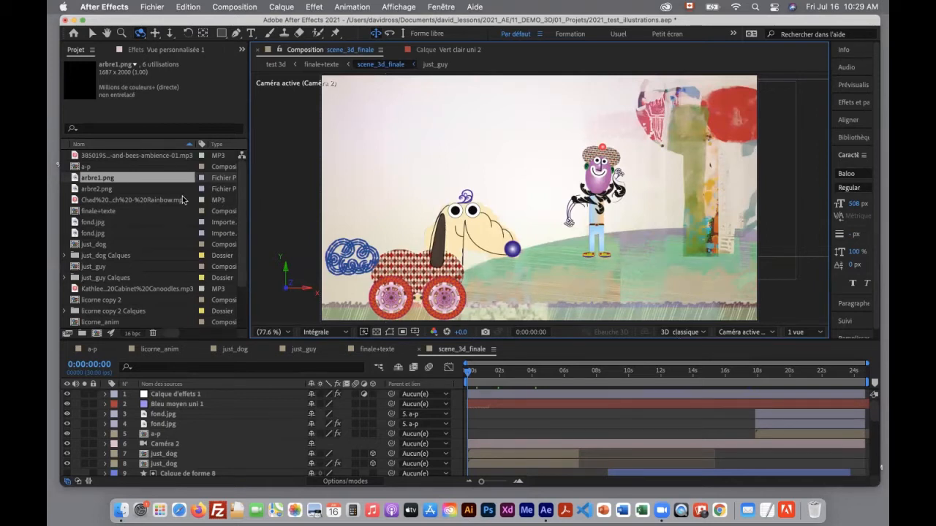
# Rearrange the workspace by narrowing the project panel and enlarging the composition viewer so all its view options fit.
pyautogui.moveTo(245, 182); pyautogui.dragTo(146, 170)
pyautogui.moveTo(831, 322); pyautogui.dragTo(773, 327)
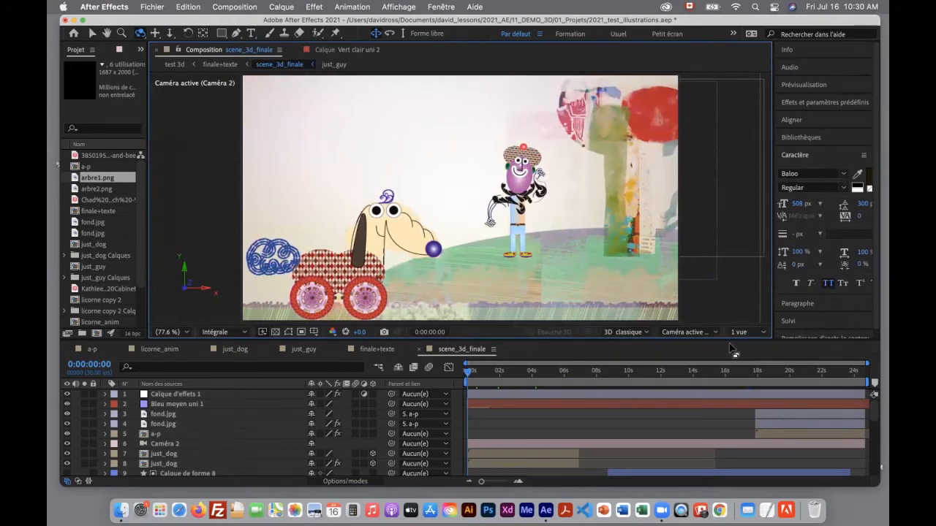
pyautogui.moveTo(731, 340); pyautogui.dragTo(731, 374)
pyautogui.moveTo(773, 295); pyautogui.dragTo(797, 295)
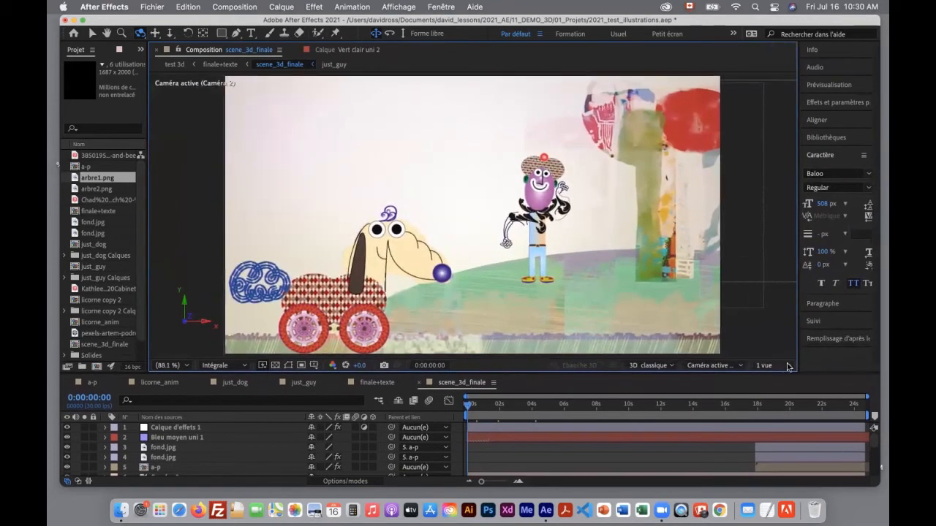
pyautogui.click(788, 366)
pyautogui.moveTo(795, 344); pyautogui.dragTo(594, 344)
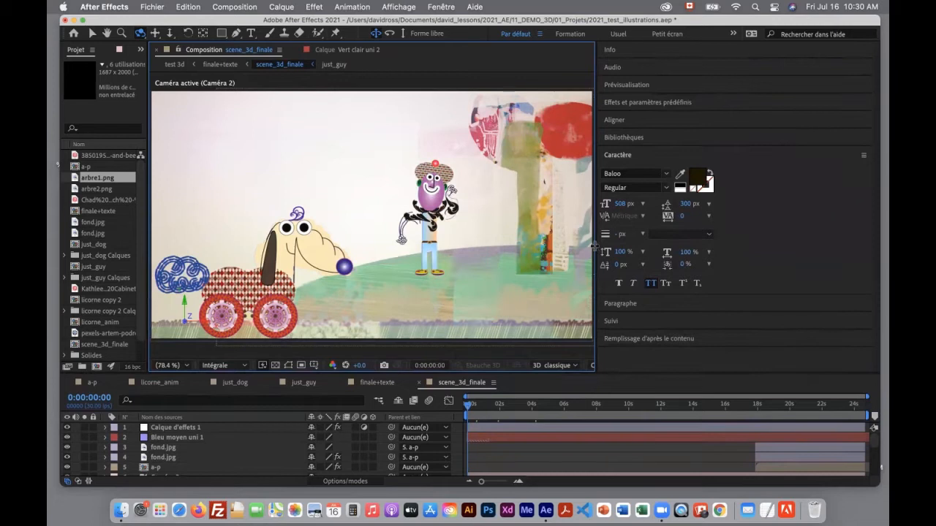
pyautogui.moveTo(595, 246); pyautogui.dragTo(788, 248)
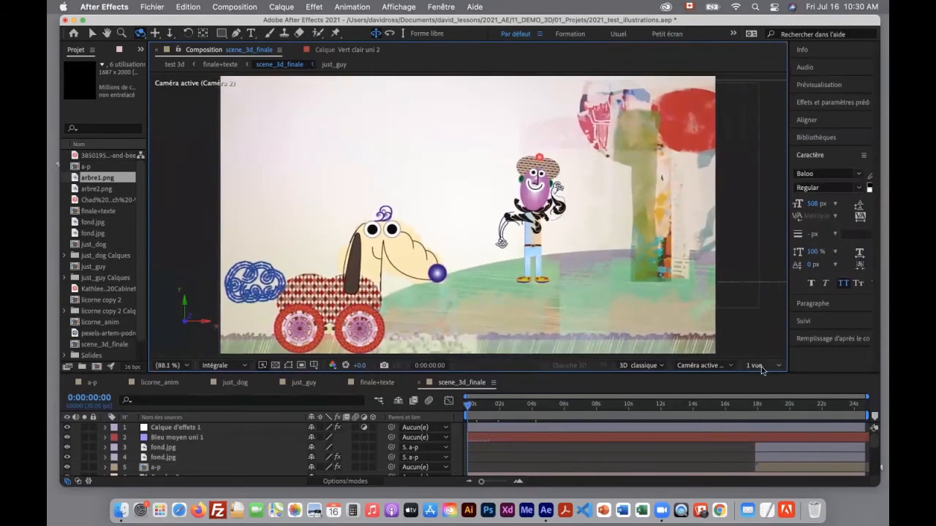
# Split the composition viewer into 2 vues and make Vue personnalisée 1 the active view with the Selection tool.
pyautogui.click(769, 370)
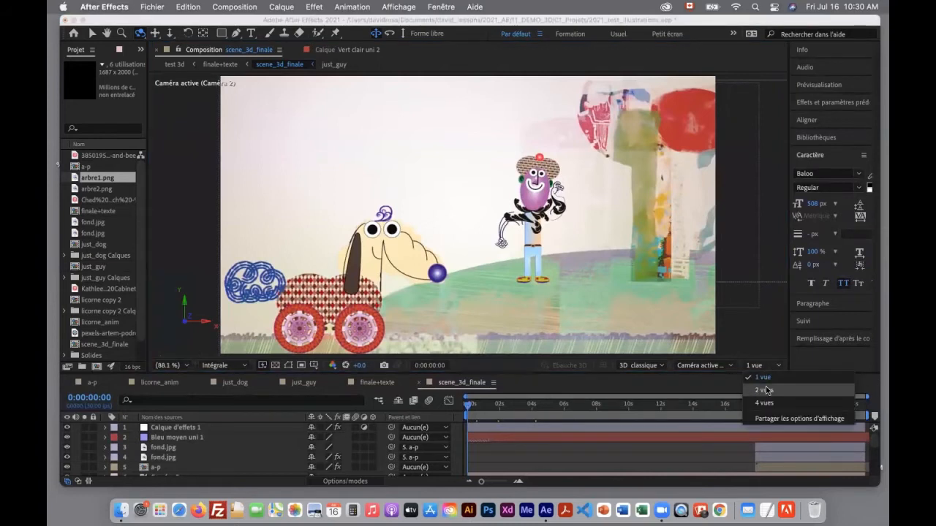
pyautogui.click(765, 391)
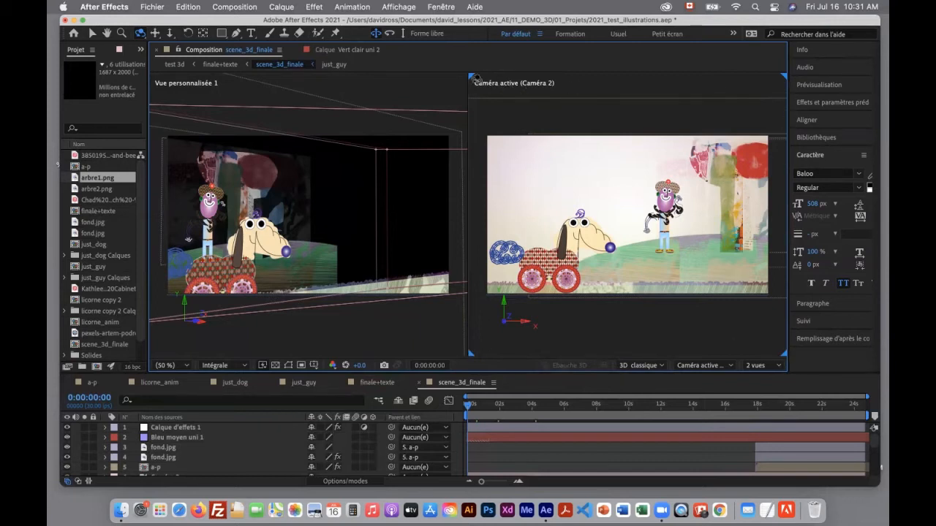
pyautogui.press('v')
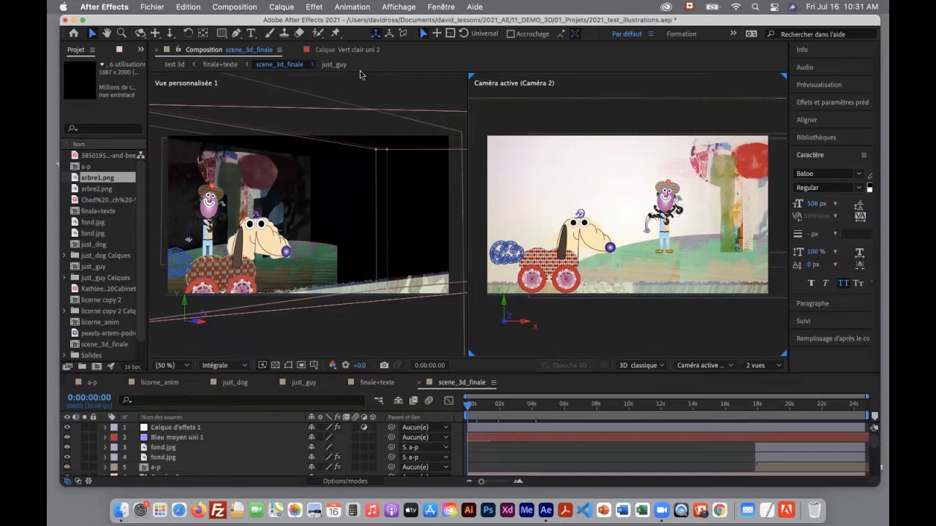
pyautogui.click(369, 90)
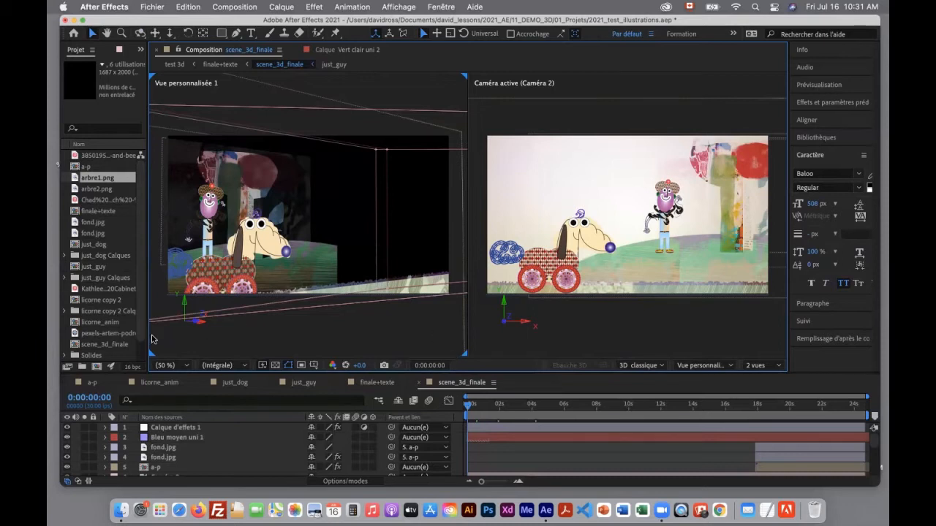
# Preview the scene from the Haut and Derrière views, and return the active view to Vue personnalisée 1.
pyautogui.click(712, 365)
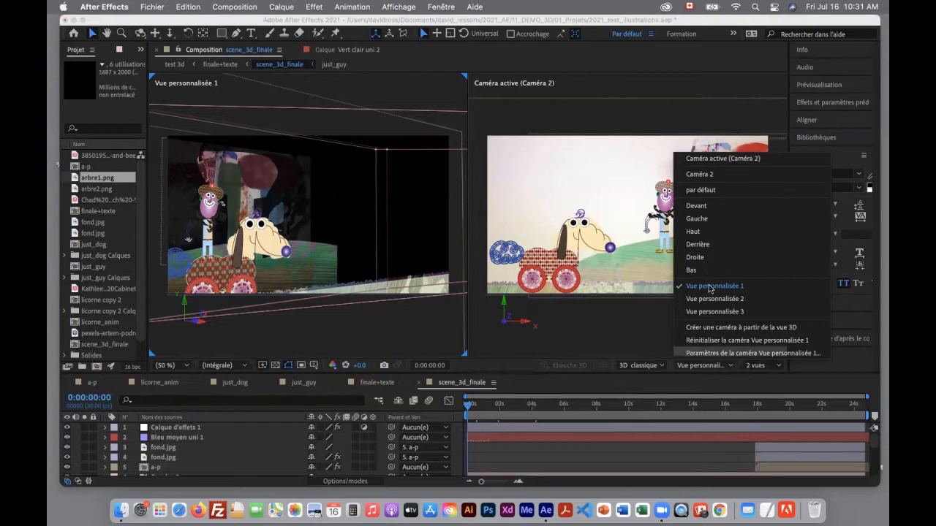
pyautogui.click(695, 231)
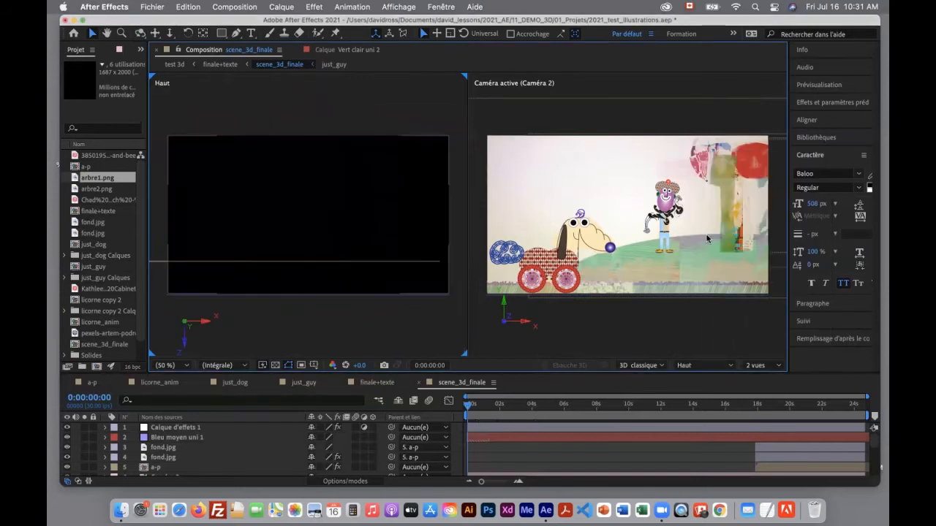
pyautogui.click(700, 366)
pyautogui.click(697, 245)
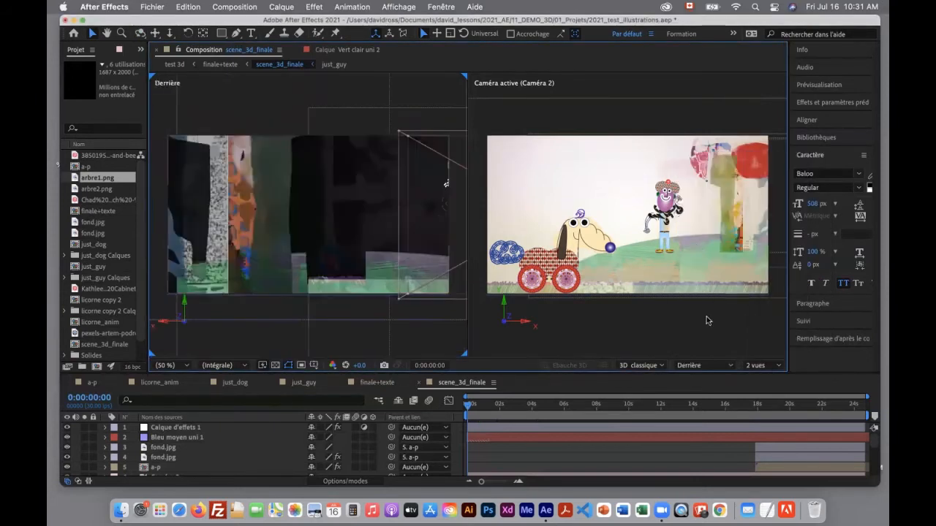
pyautogui.click(700, 365)
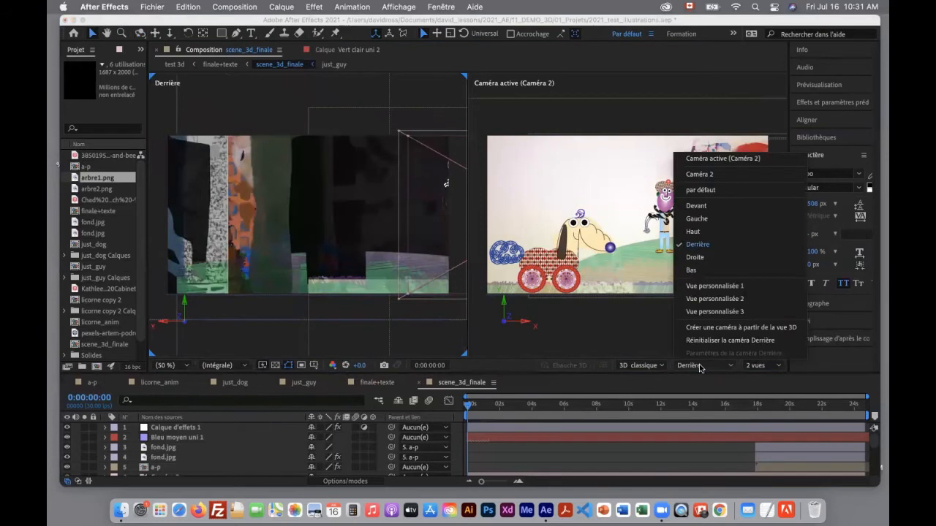
pyautogui.click(715, 286)
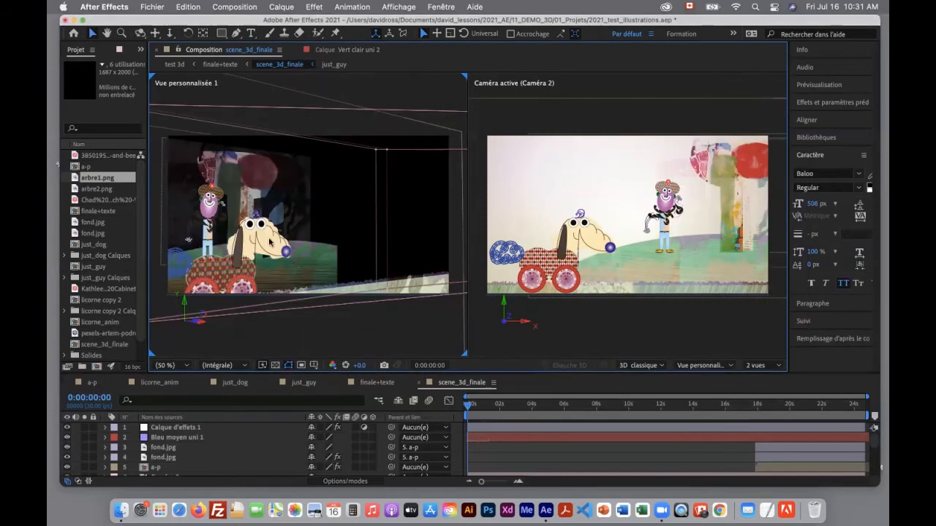
# Orbit Vue personnalisée 1 with the orbit camera tool and move the current time to 0:00:03:08 to inspect the scene in depth.
pyautogui.click(141, 35)
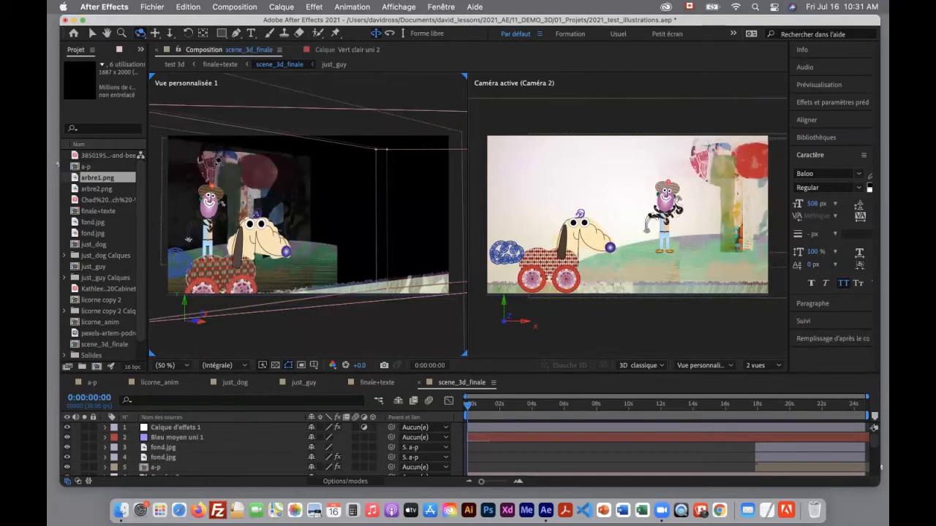
pyautogui.click(139, 35)
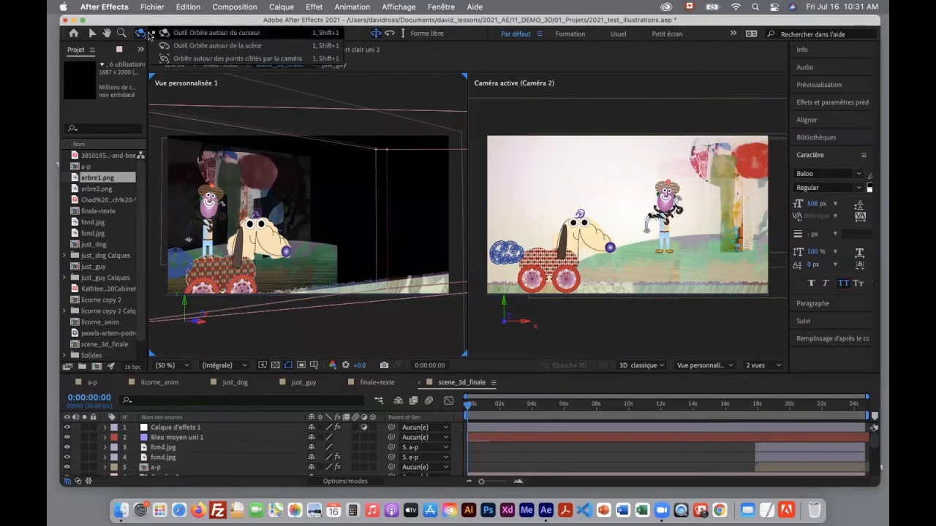
pyautogui.click(139, 36)
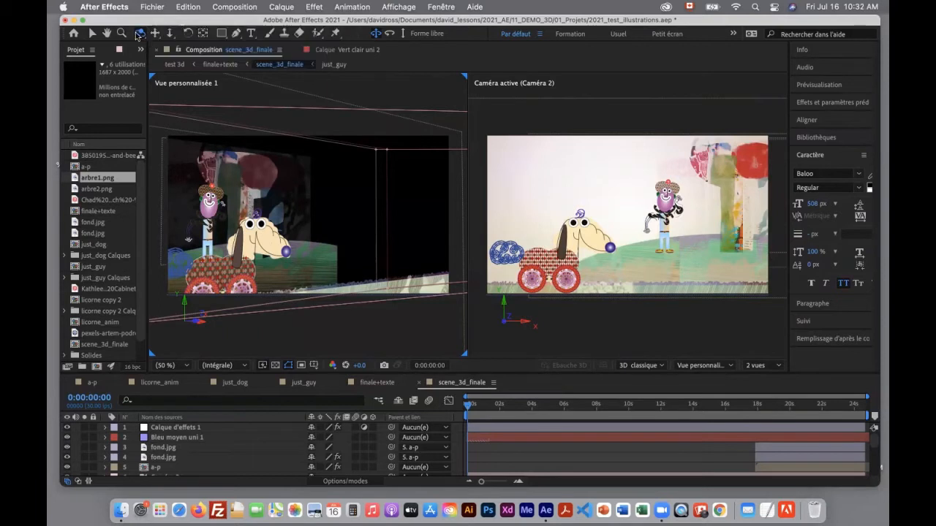
pyautogui.moveTo(308, 208); pyautogui.dragTo(307, 212)
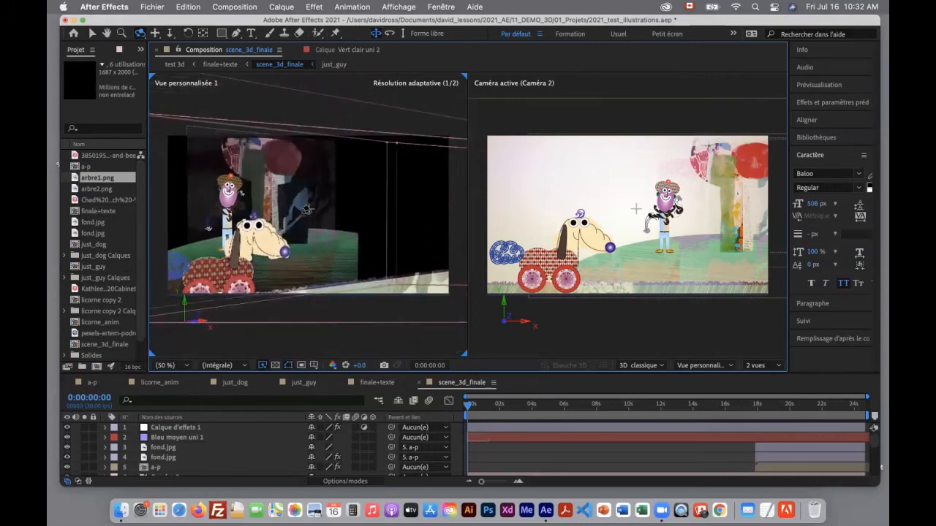
pyautogui.moveTo(488, 406); pyautogui.dragTo(519, 413)
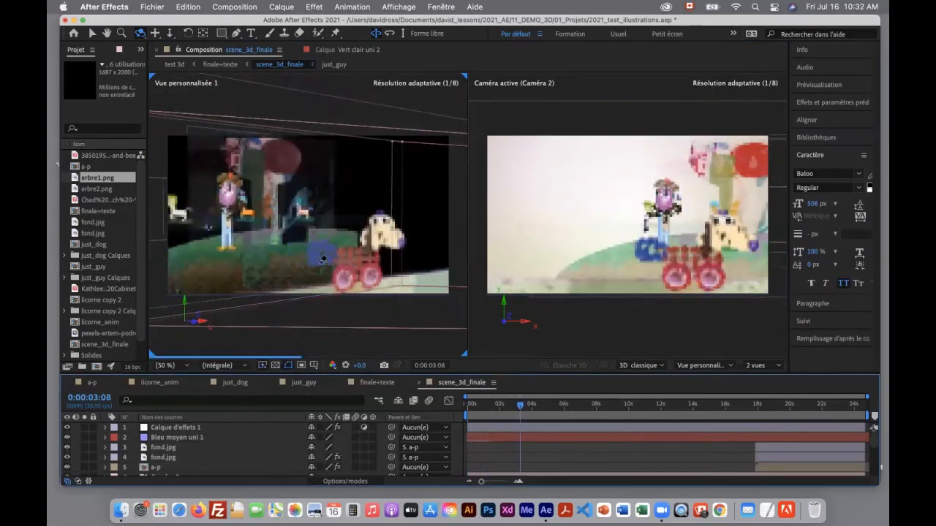
# Scrub scene_3d_finale through 0:00:07:10, 0:00:14:25 and 0:00:15:20 to examine the camera's path through the layers in both views.
pyautogui.moveTo(519, 413); pyautogui.dragTo(586, 419)
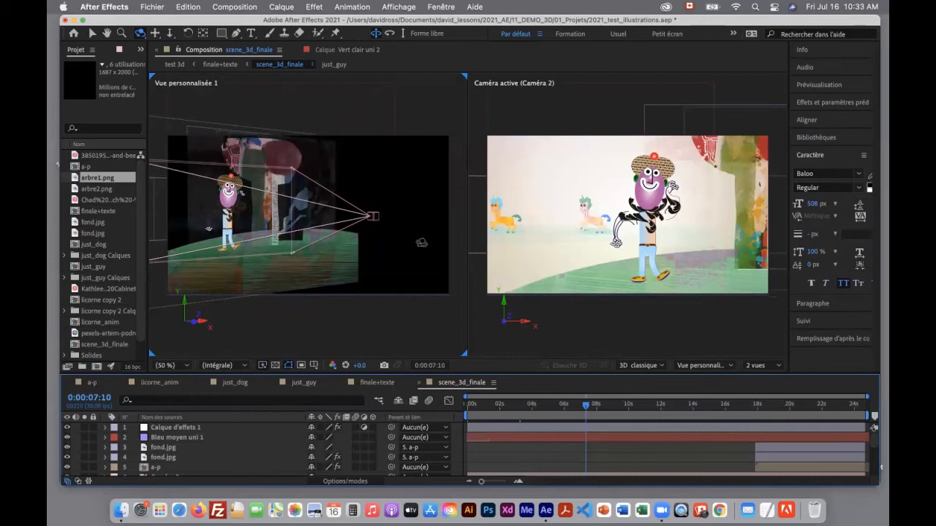
pyautogui.moveTo(574, 410); pyautogui.dragTo(707, 428)
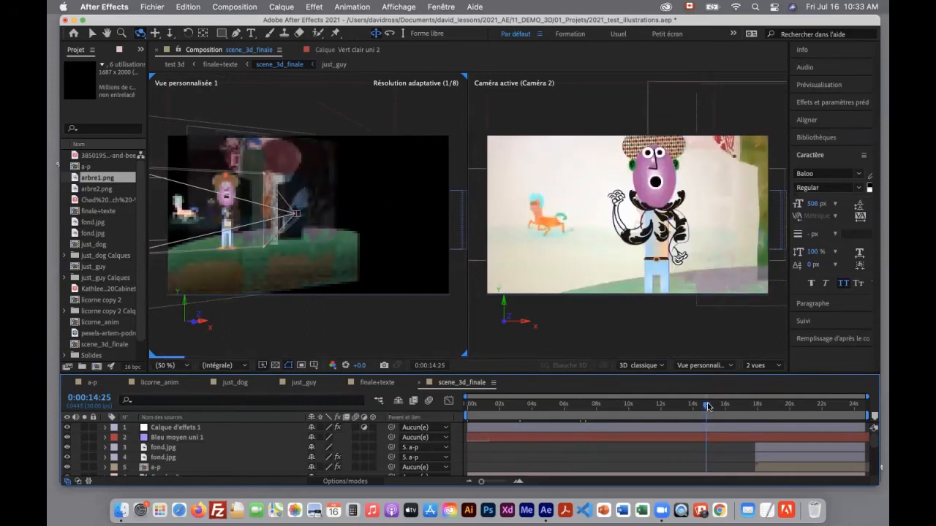
pyautogui.moveTo(706, 406); pyautogui.dragTo(720, 409)
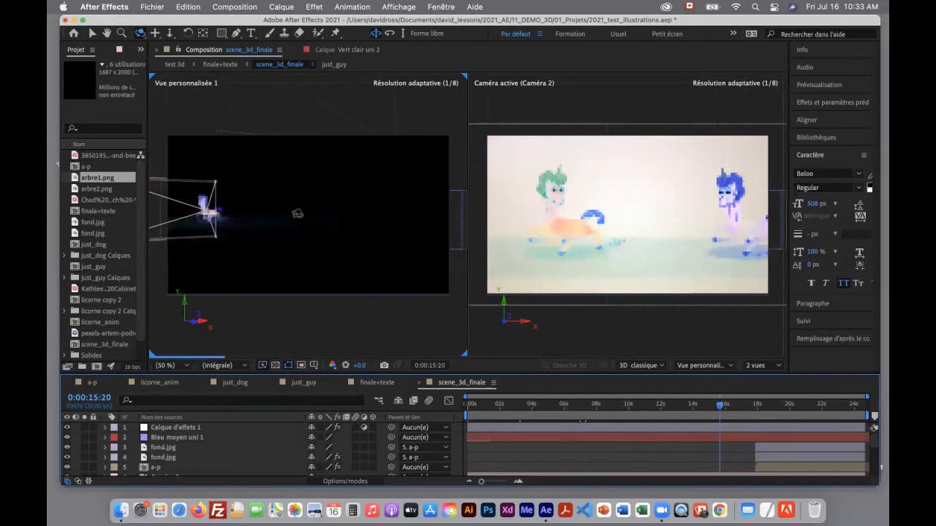
pyautogui.moveTo(237, 211); pyautogui.dragTo(256, 345)
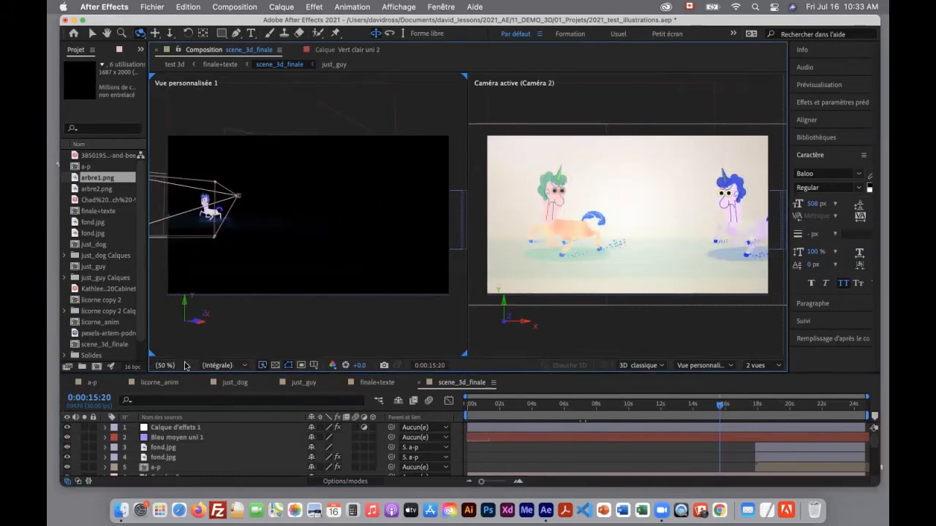
pyautogui.moveTo(733, 408); pyautogui.dragTo(694, 425)
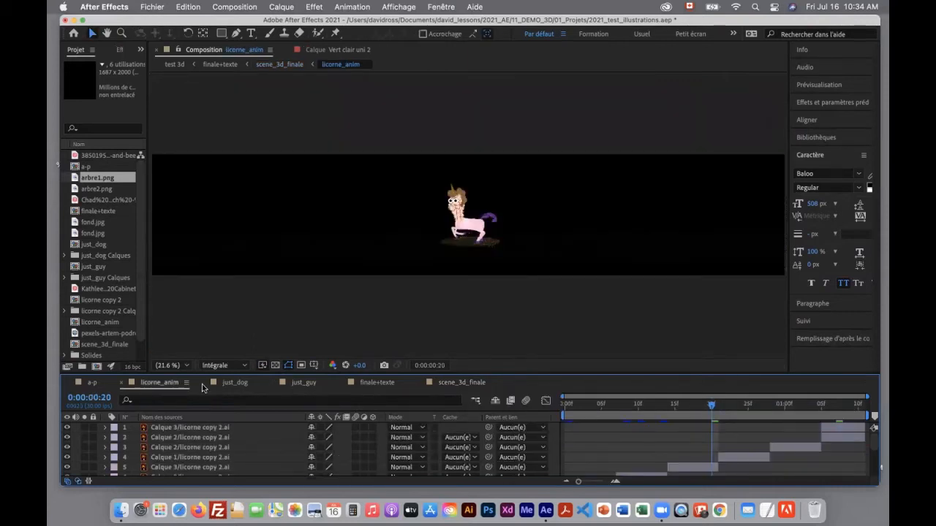
# Review the composition settings of just_dog, and return to the scene_3d_finale composition.
pyautogui.click(466, 383)
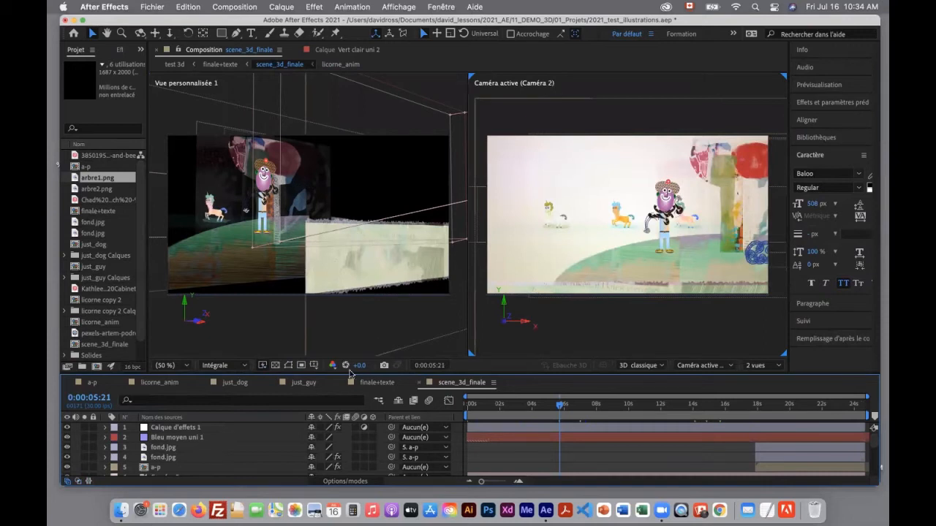
pyautogui.click(234, 384)
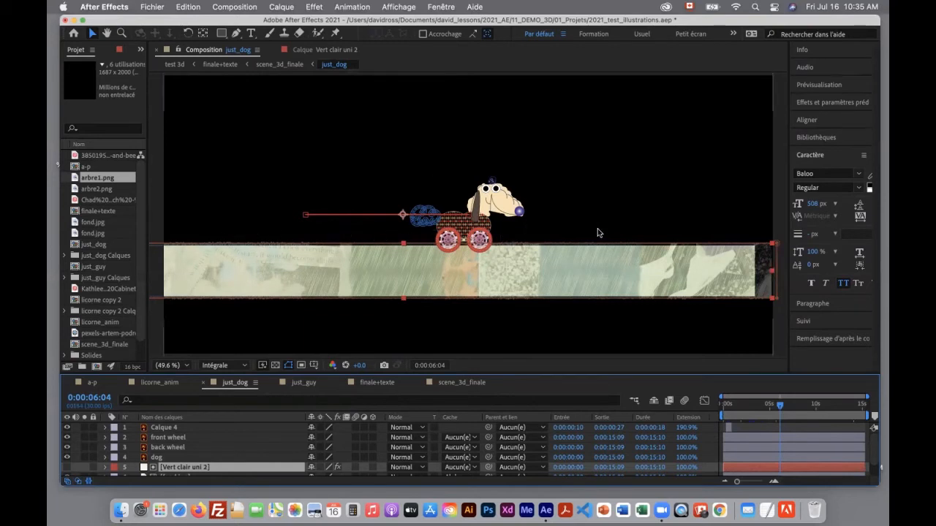
pyautogui.click(241, 7)
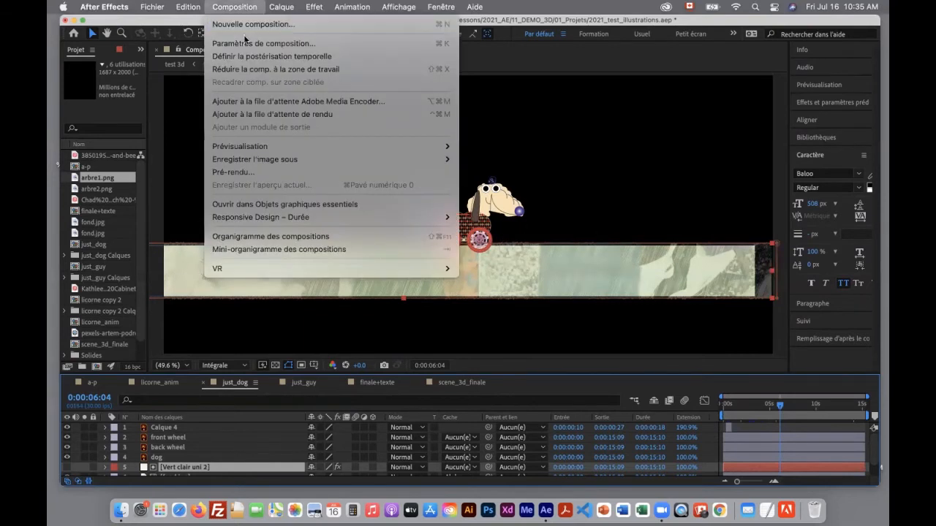
pyautogui.click(245, 43)
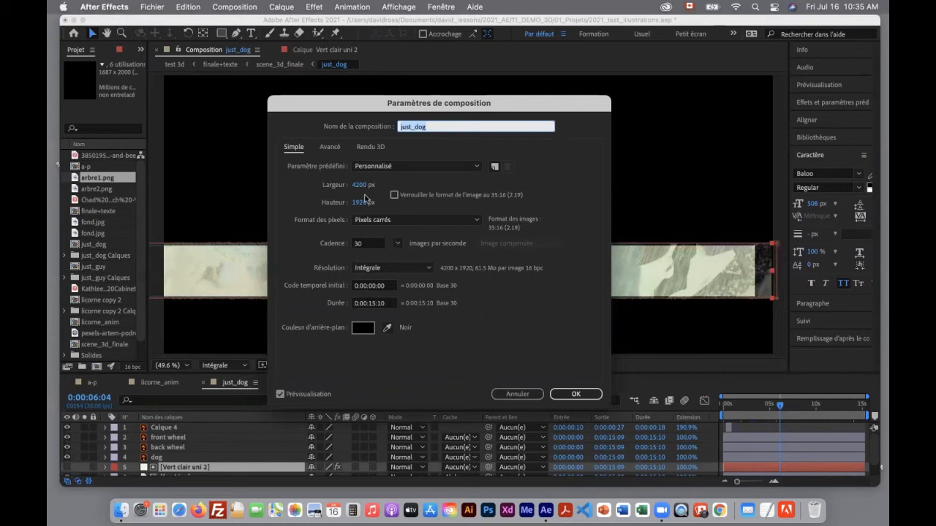
pyautogui.click(576, 394)
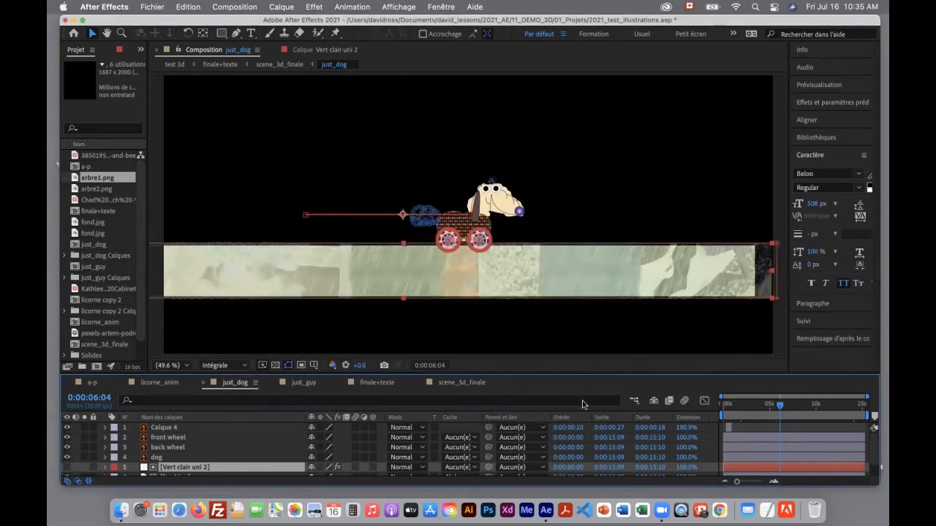
pyautogui.click(461, 383)
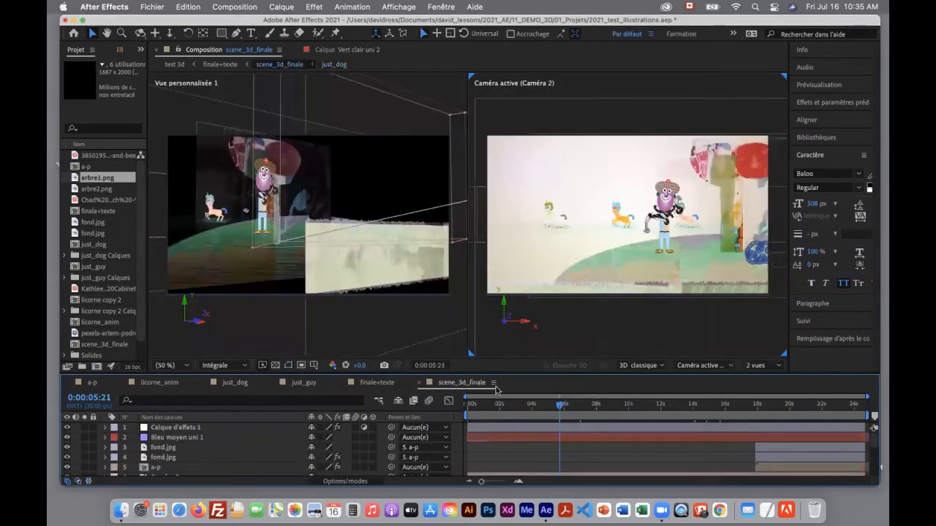
# Set the current time to 0:00:00:00, enlarge the timeline, and create a one-node camera with the 50 mm preset.
pyautogui.moveTo(560, 406); pyautogui.dragTo(196, 436)
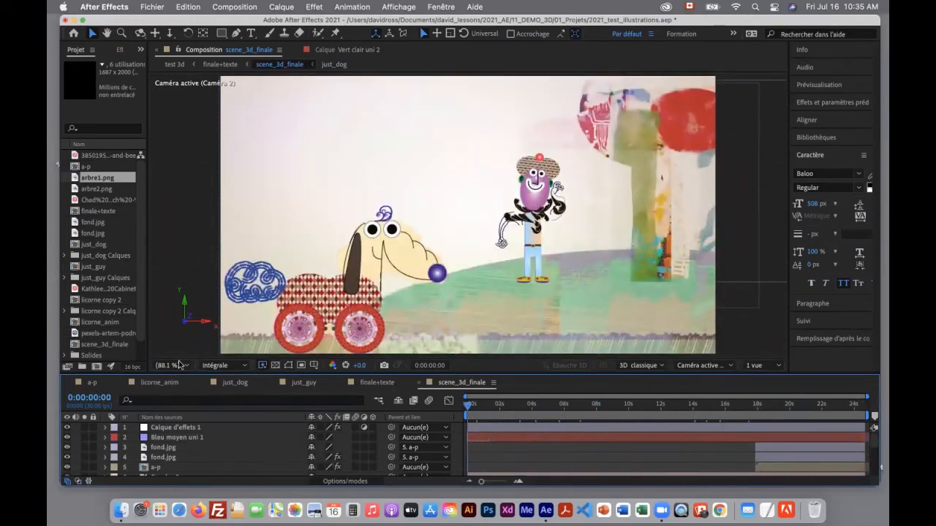
pyautogui.moveTo(181, 373); pyautogui.dragTo(184, 319)
pyautogui.click(282, 7)
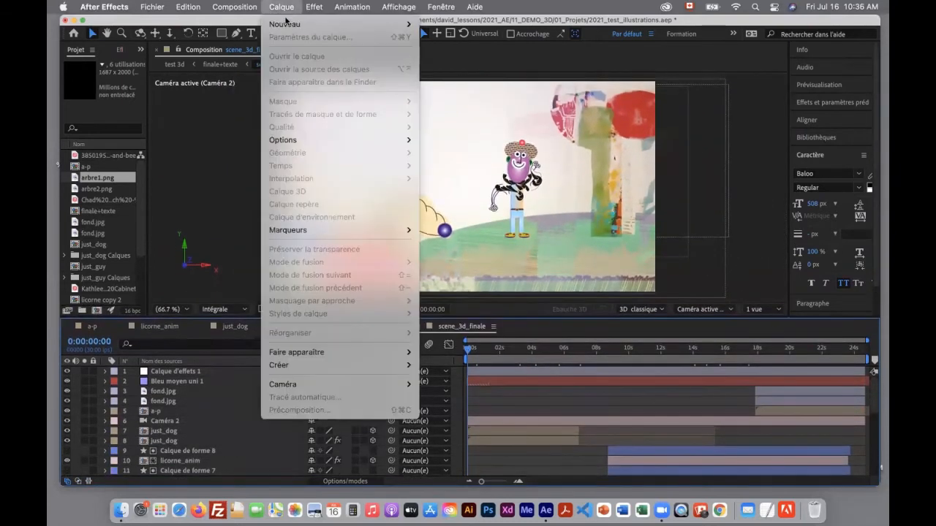
pyautogui.moveTo(286, 23)
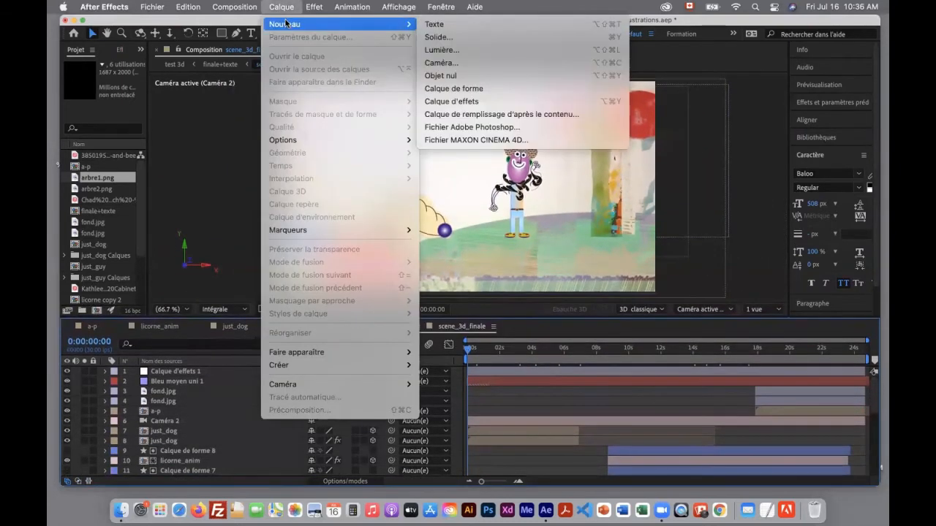
pyautogui.click(454, 65)
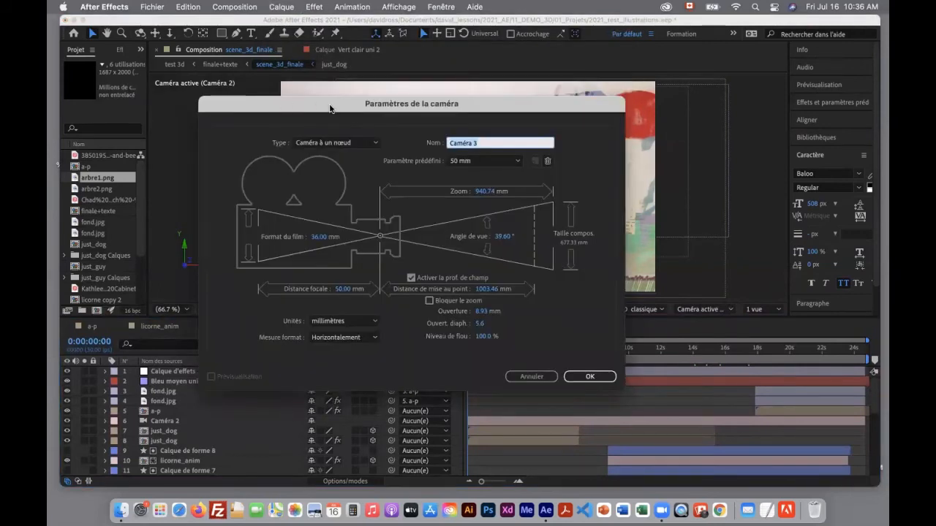
pyautogui.press('Tab')
pyautogui.click(375, 146)
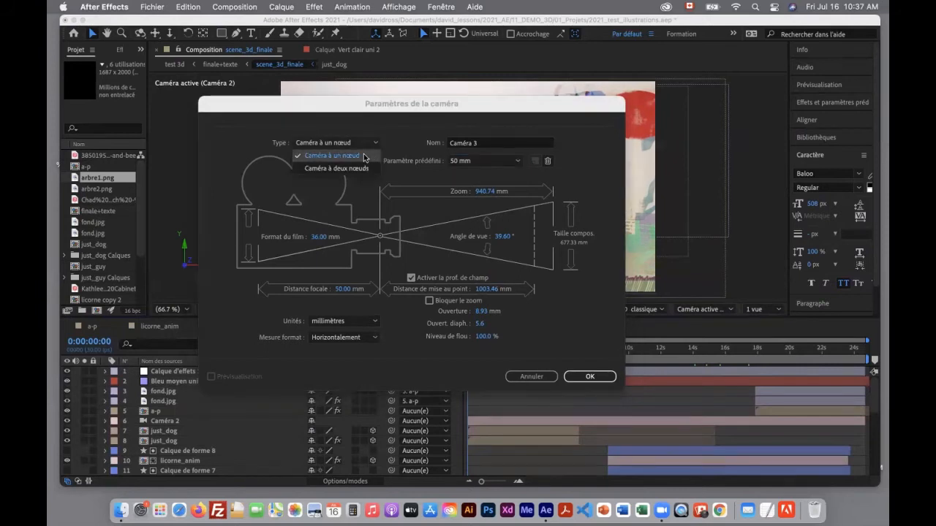
pyautogui.click(365, 157)
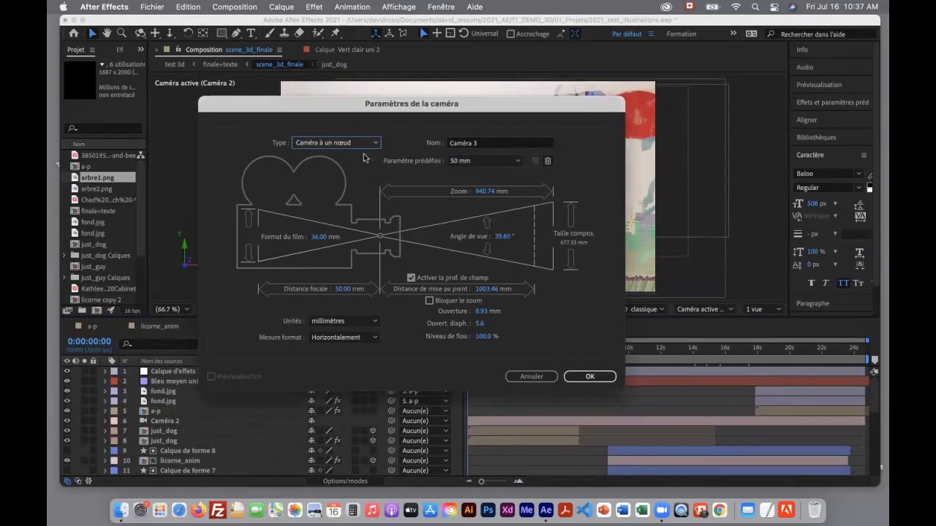
pyautogui.click(590, 377)
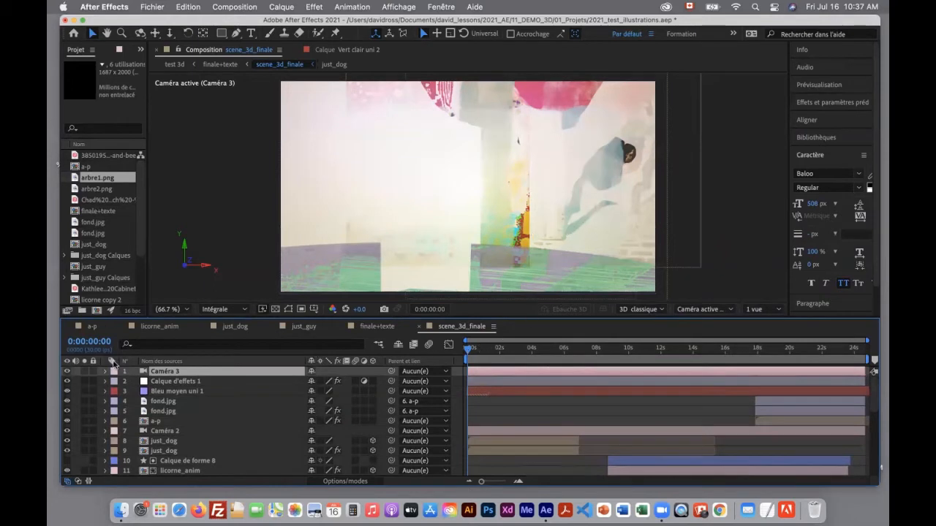
# Toggle Caméra 3's visibility to compare the camera views, leave it on, and move the current time to 0:00:02:01.
pyautogui.click(65, 372)
pyautogui.click(66, 373)
pyautogui.click(66, 372)
pyautogui.click(67, 372)
pyautogui.moveTo(473, 357); pyautogui.dragTo(500, 357)
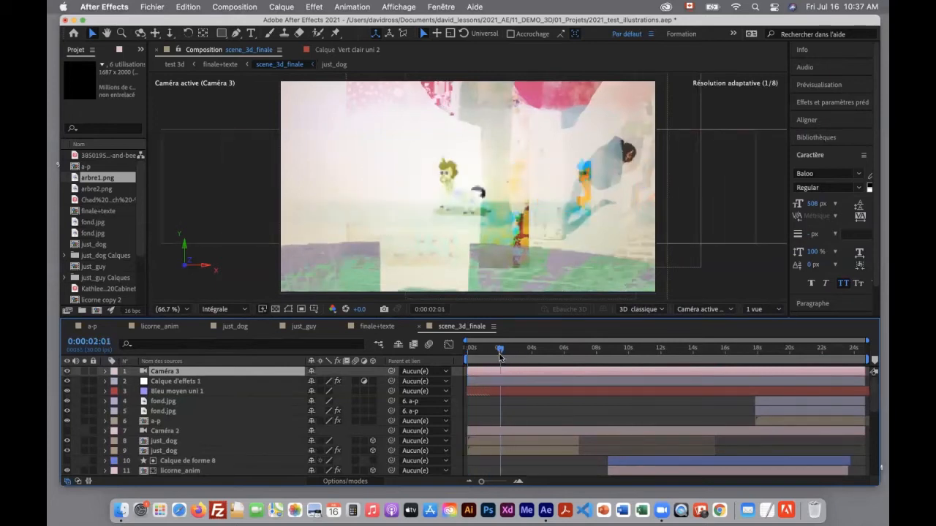
# Split the composition viewer into 2 vues and change Vue personnalisée 1 to the Haut view at 12,5 % magnification.
pyautogui.click(764, 311)
pyautogui.click(771, 336)
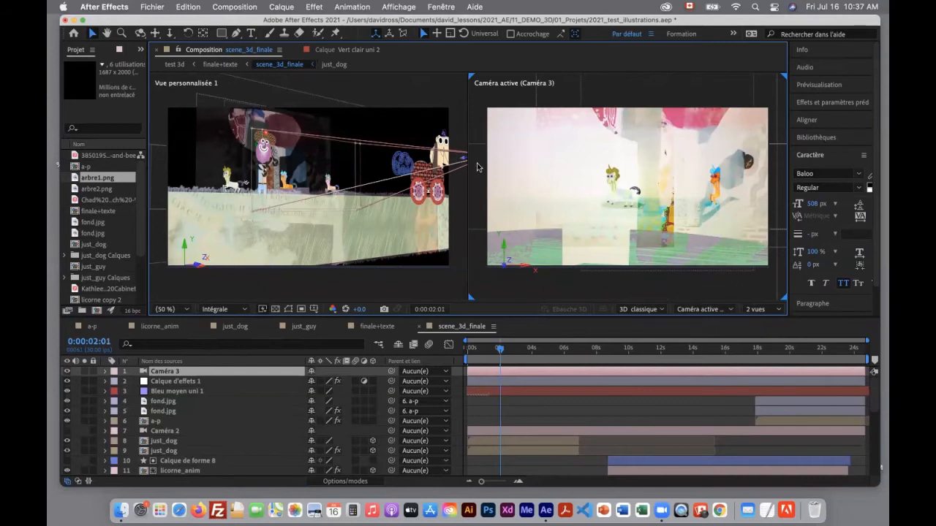
pyautogui.click(429, 290)
pyautogui.click(703, 309)
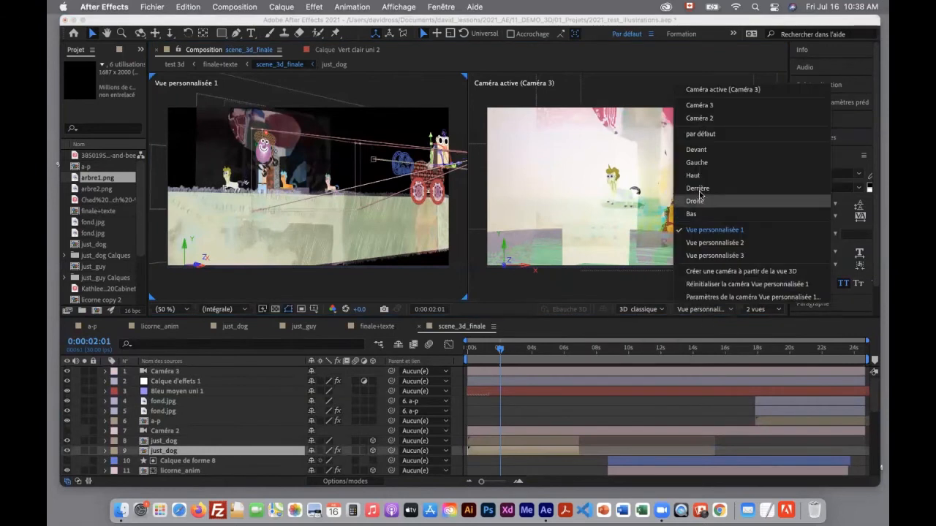
pyautogui.click(693, 175)
pyautogui.click(176, 309)
pyautogui.click(176, 169)
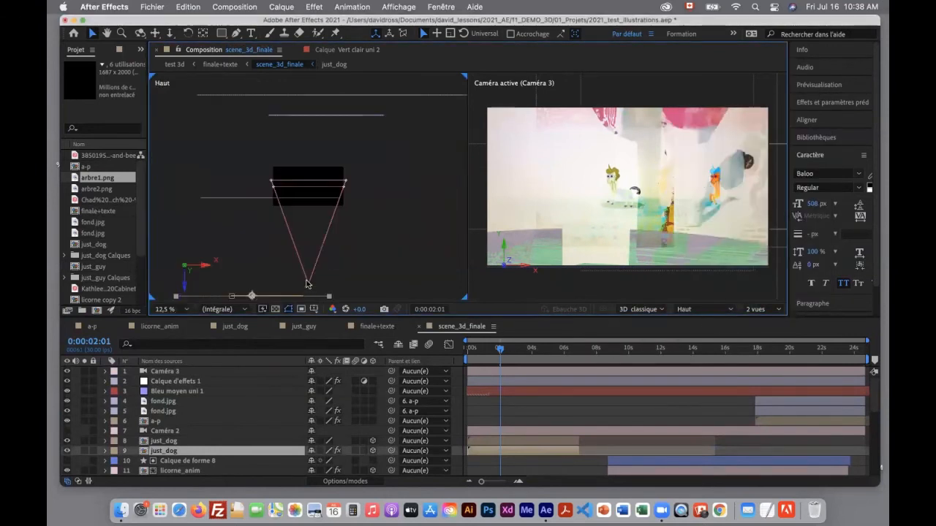
# Pull Caméra 3 back from the scene in the Haut view to a Z position of about -5098.7, and reveal its Position property.
pyautogui.click(308, 283)
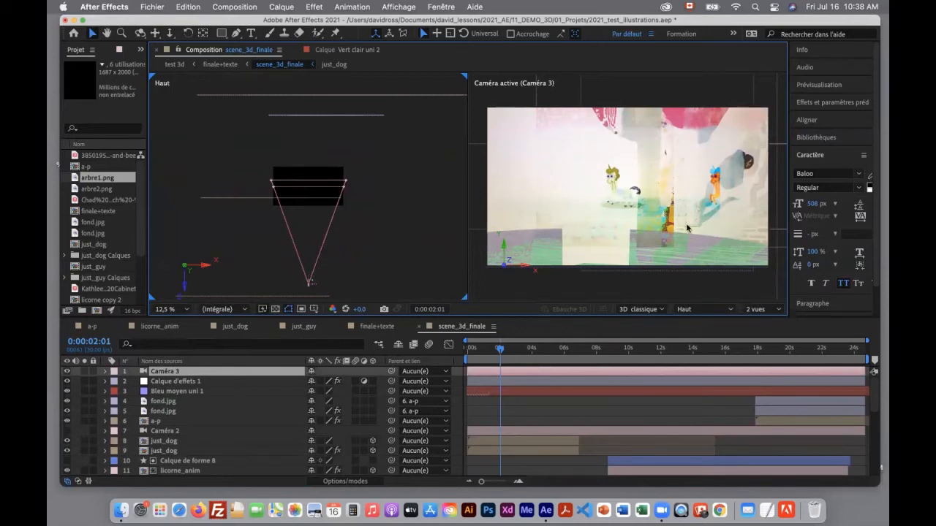
pyautogui.moveTo(310, 279); pyautogui.dragTo(319, 422)
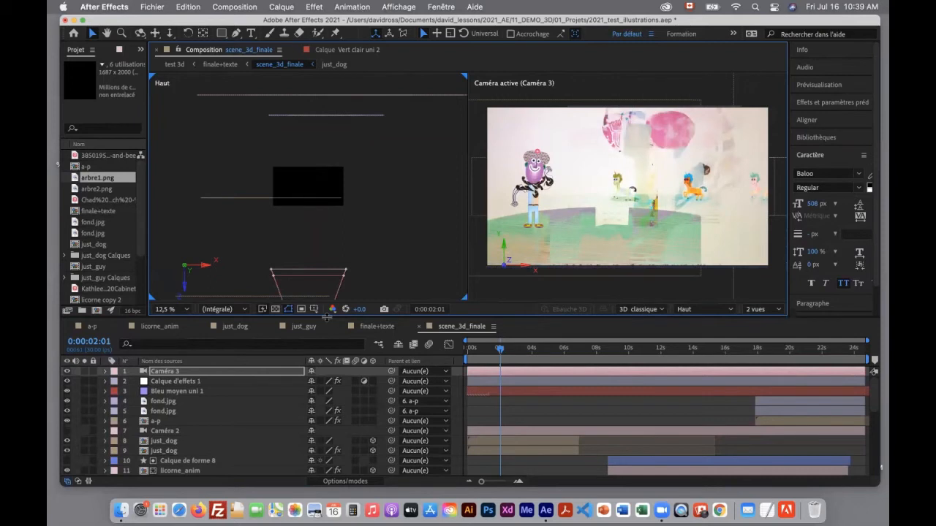
pyautogui.press('p')
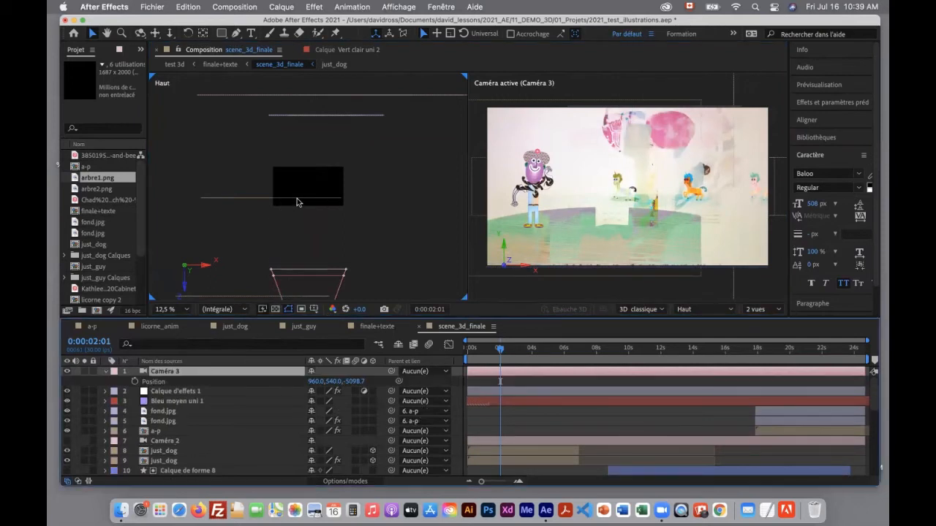
# Select the man, tree and dog layers one at a time in the Haut view to identify their depth relative to the camera.
pyautogui.click(271, 199)
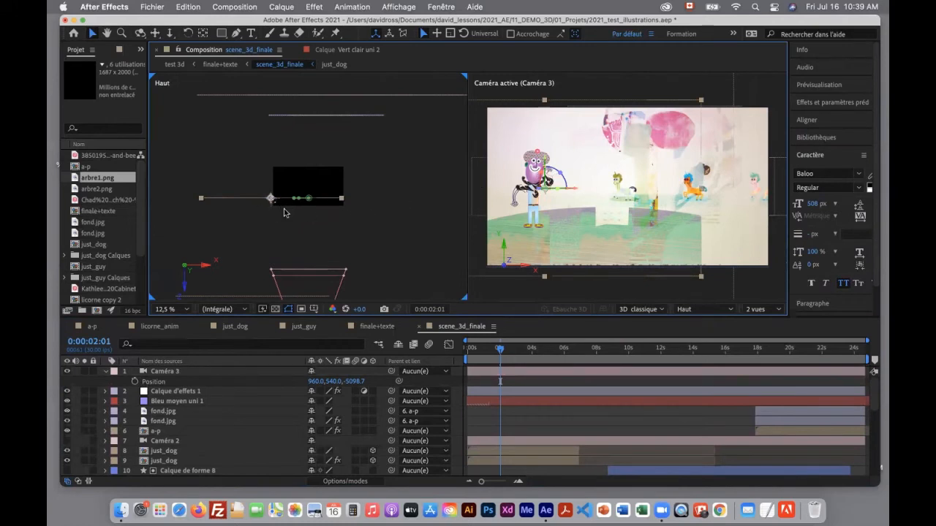
pyautogui.click(345, 118)
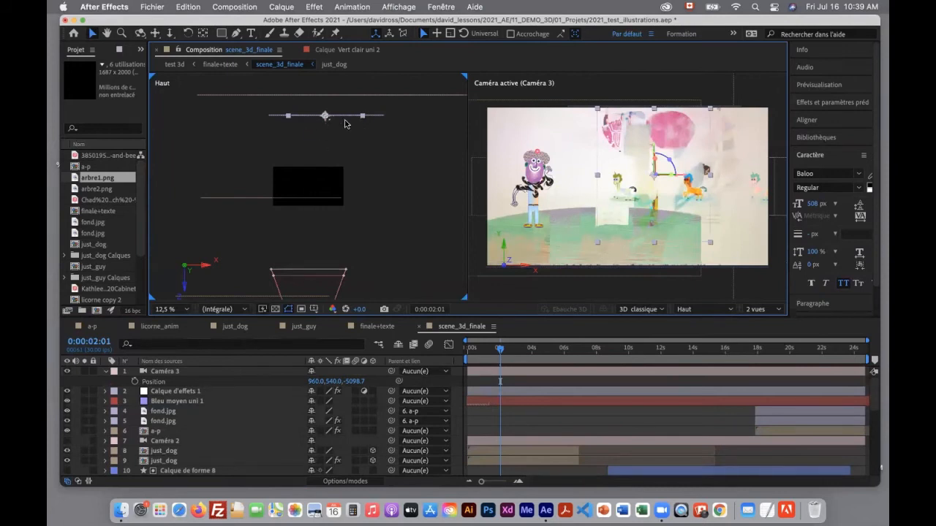
pyautogui.click(271, 197)
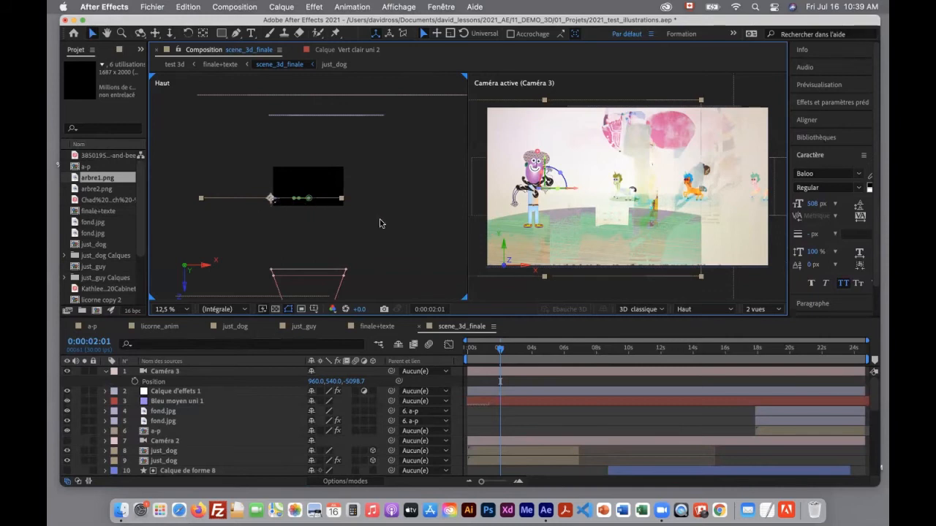
pyautogui.press('h')
pyautogui.moveTo(382, 214); pyautogui.dragTo(391, 158)
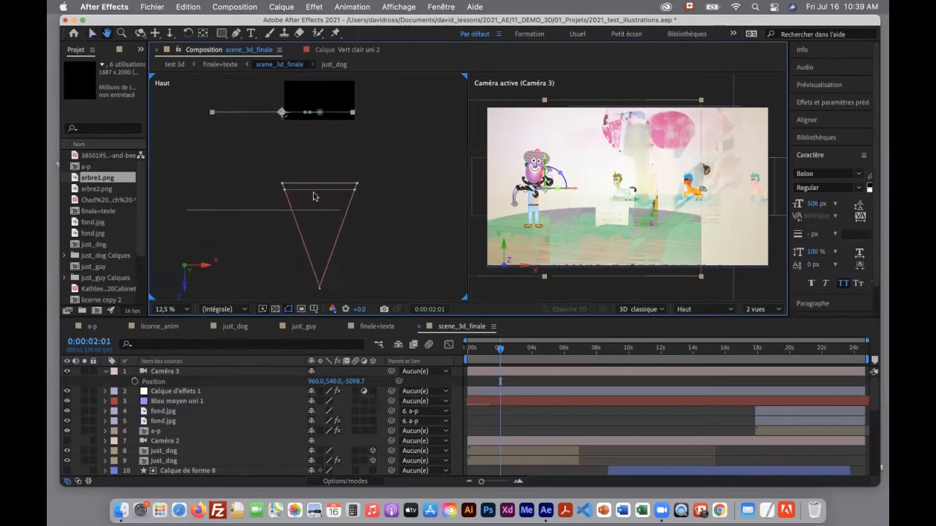
pyautogui.press('v')
pyautogui.click(265, 211)
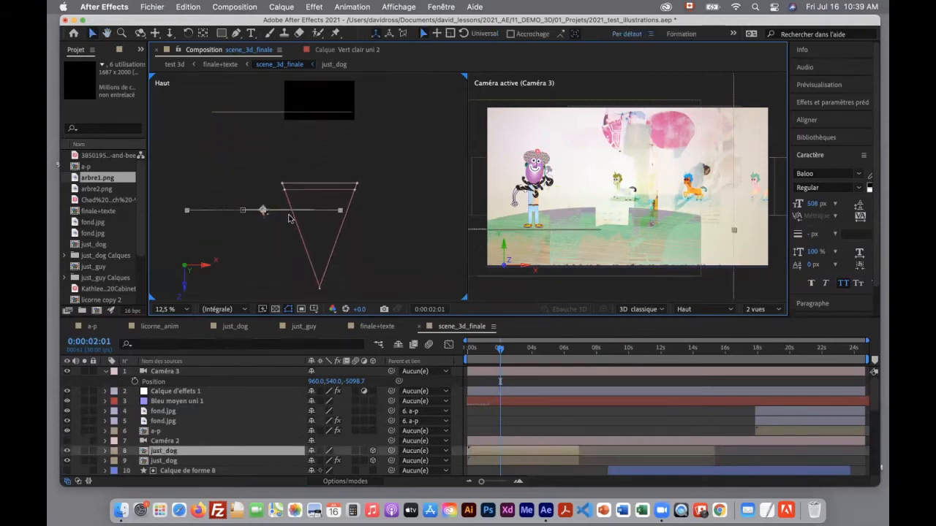
# Move Caméra 3 sideways and closer to the characters in the Haut view, to a position of about -192, 540, -4458.7.
pyautogui.moveTo(320, 291); pyautogui.dragTo(279, 290)
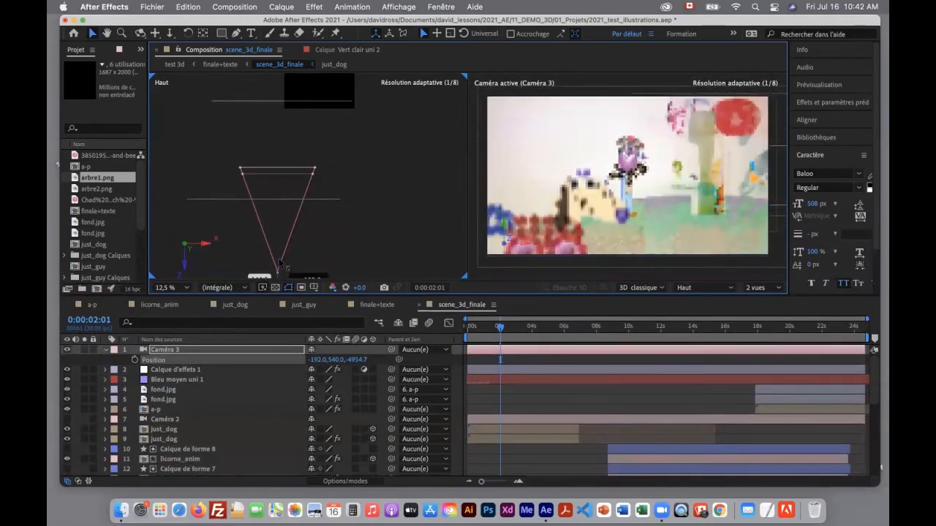
pyautogui.moveTo(278, 272); pyautogui.dragTo(294, 250)
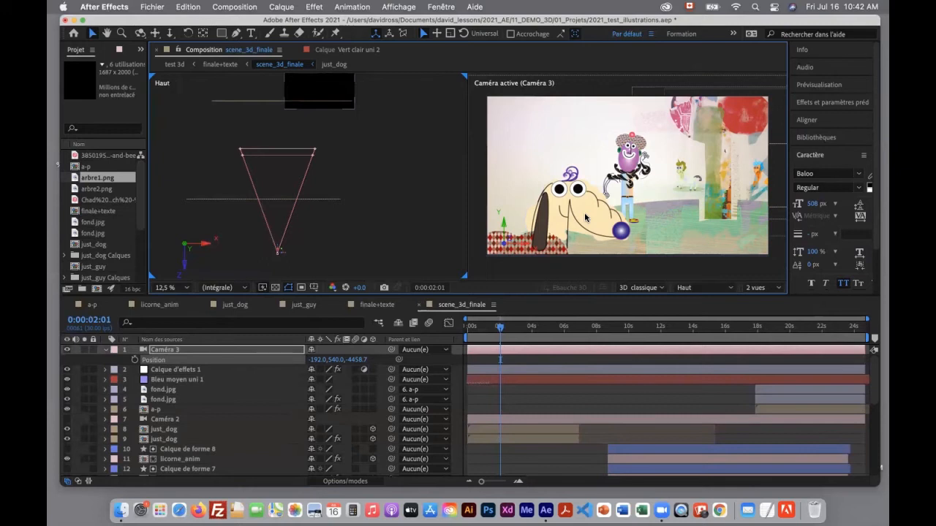
# Enlarge the timeline and reveal the Position property of just_dog layer 9 to examine its depth value.
pyautogui.moveTo(440, 296); pyautogui.dragTo(440, 238)
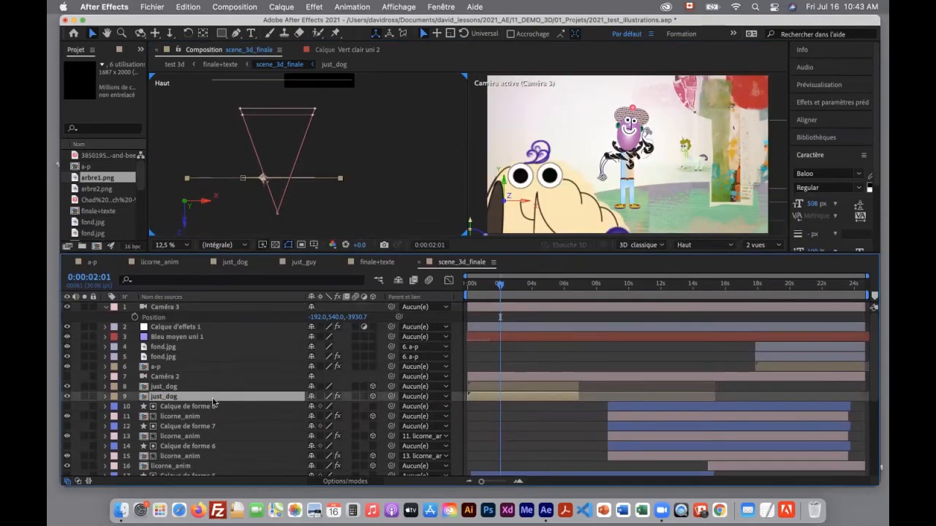
pyautogui.press('p')
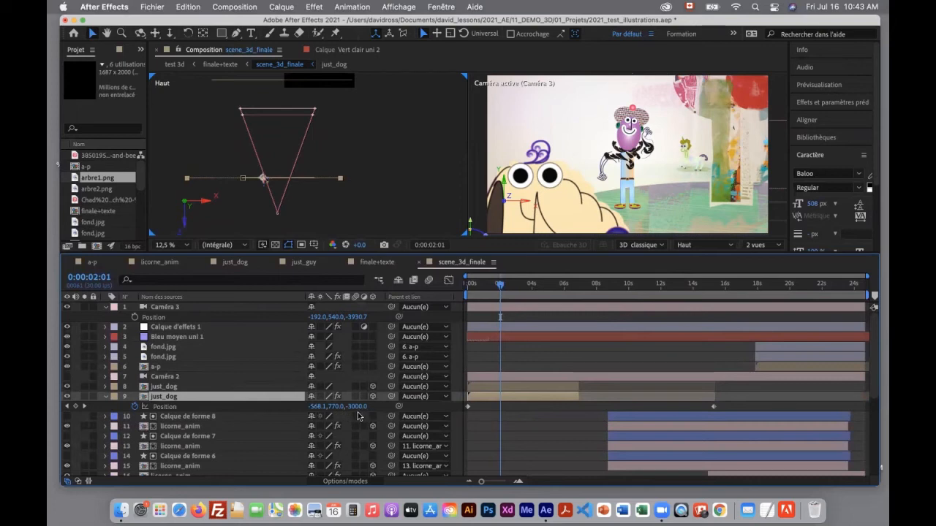
pyautogui.scroll(-2, 231, 395)
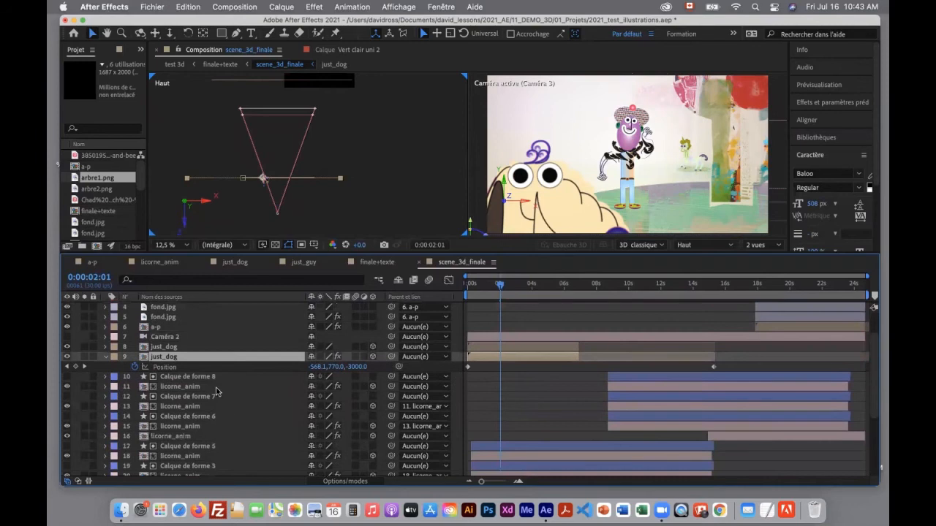
# Reveal the Position property of licorne_anim layer 11 to examine its depth value.
pyautogui.click(216, 389)
pyautogui.press('p')
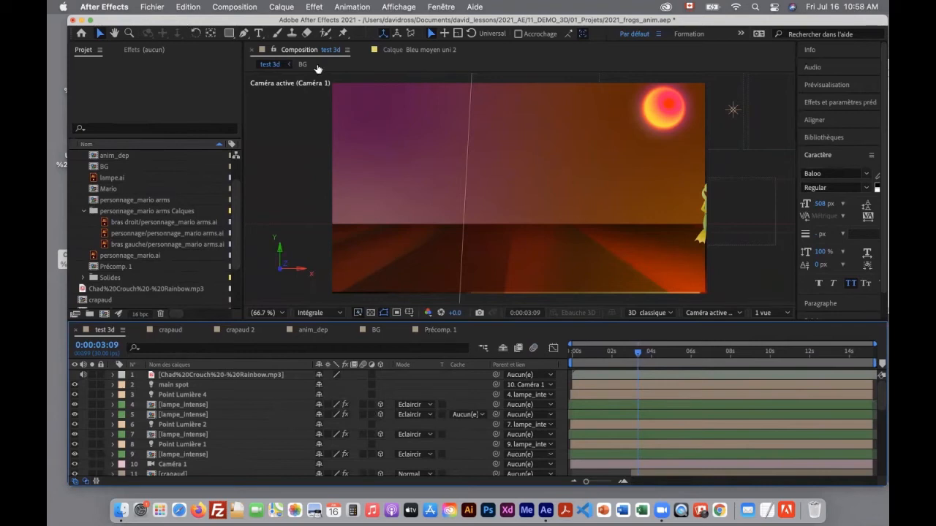
# Scrub the test 3d composition to 0:00:07:04 and enlarge the timeline to examine its crapaud layers.
pyautogui.moveTo(638, 354); pyautogui.dragTo(705, 366)
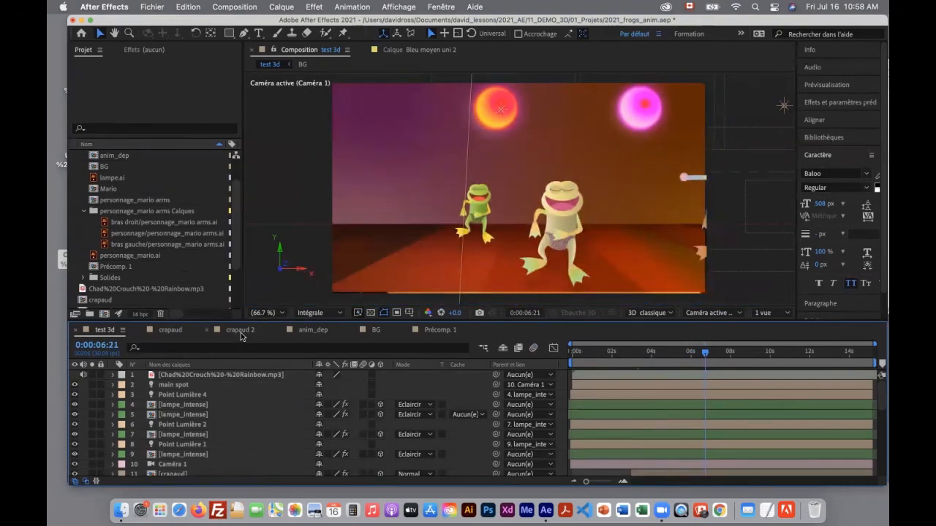
pyautogui.moveTo(773, 357); pyautogui.dragTo(716, 366)
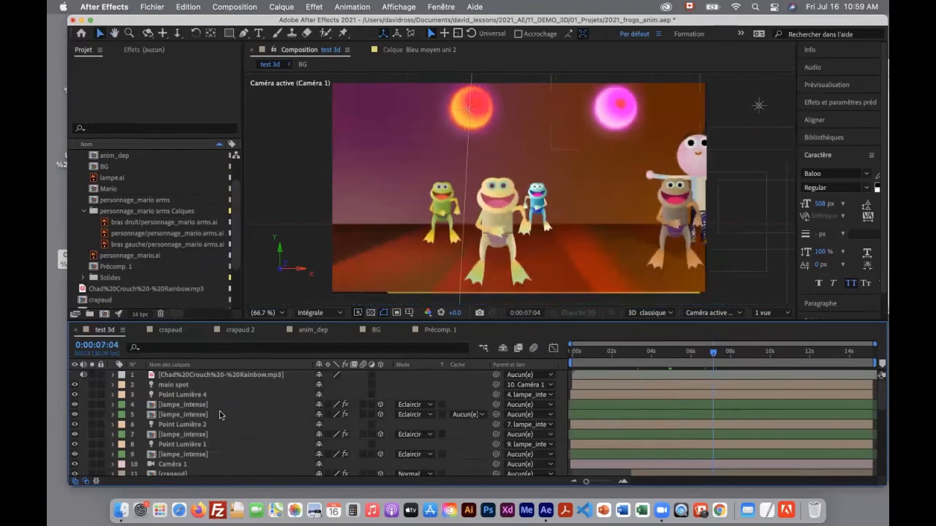
pyautogui.scroll(-3, 220, 414)
pyautogui.scroll(-2, 219, 414)
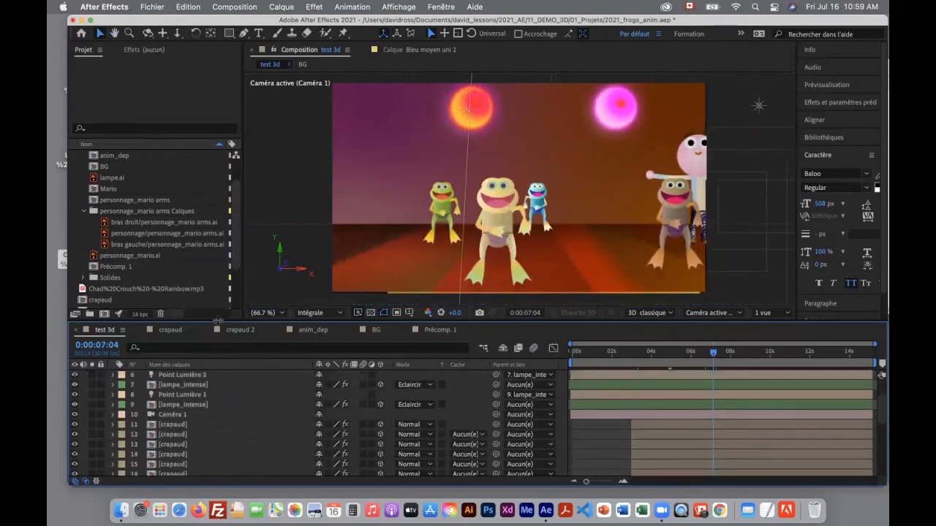
pyautogui.moveTo(218, 316); pyautogui.dragTo(218, 291)
pyautogui.scroll(-4, 218, 428)
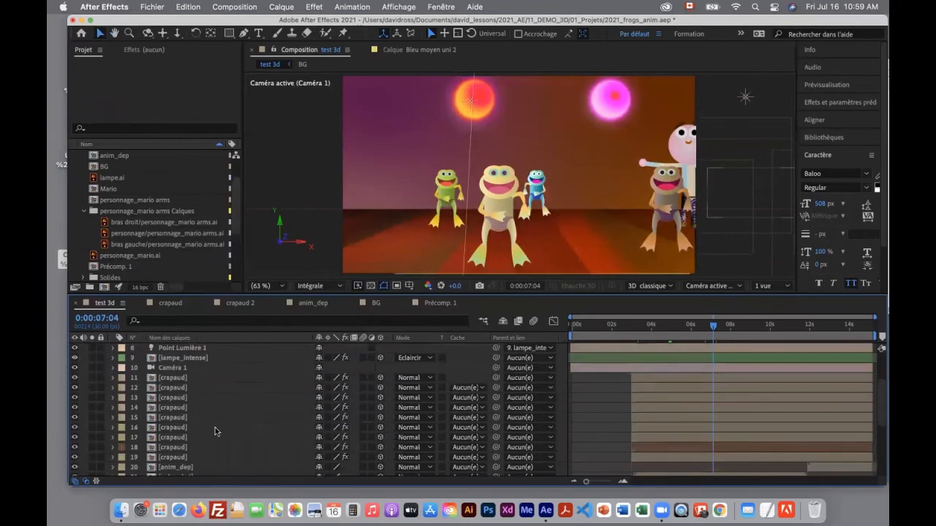
# Select crapaud layers 11 to 16 one at a time to inspect the duplicated frogs.
pyautogui.click(168, 358)
pyautogui.click(169, 369)
pyautogui.click(169, 380)
pyautogui.click(170, 388)
pyautogui.click(168, 398)
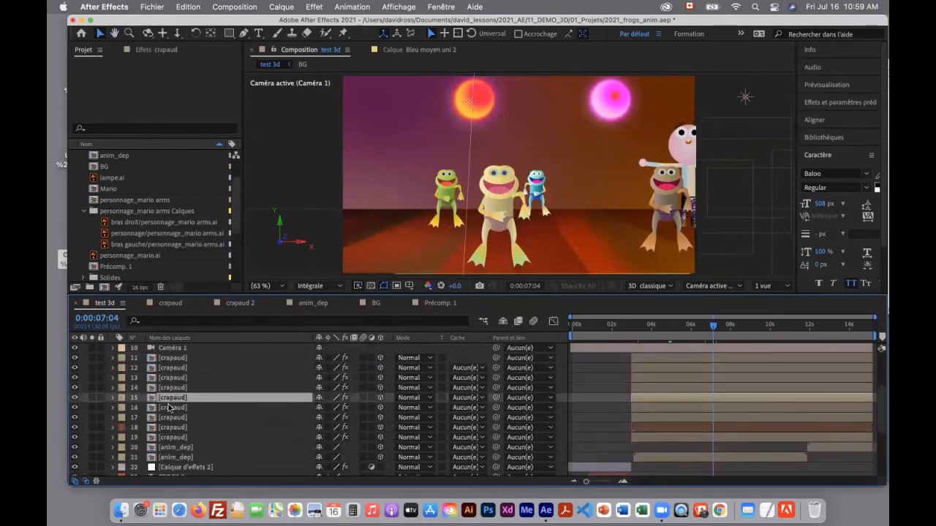
pyautogui.click(170, 407)
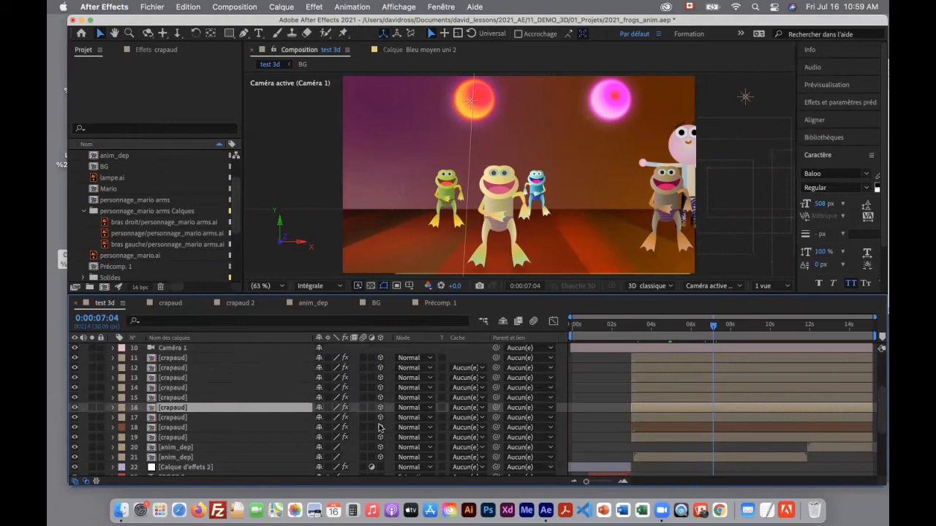
# Show the composition in two views, orbit Vue personnalisée 1 to see the frogs' depth, and move to 0:00:07:18.
pyautogui.click(768, 286)
pyautogui.click(774, 311)
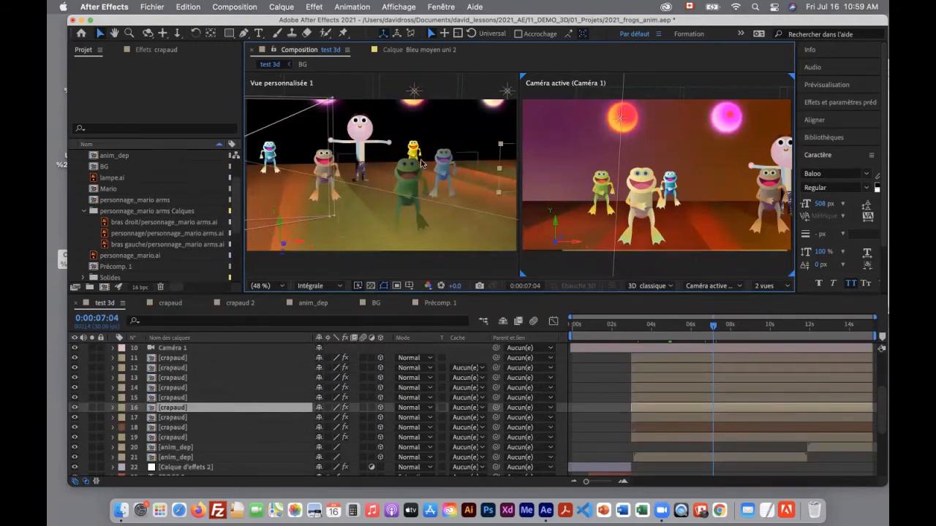
pyautogui.press('c')
pyautogui.moveTo(361, 190); pyautogui.dragTo(380, 183)
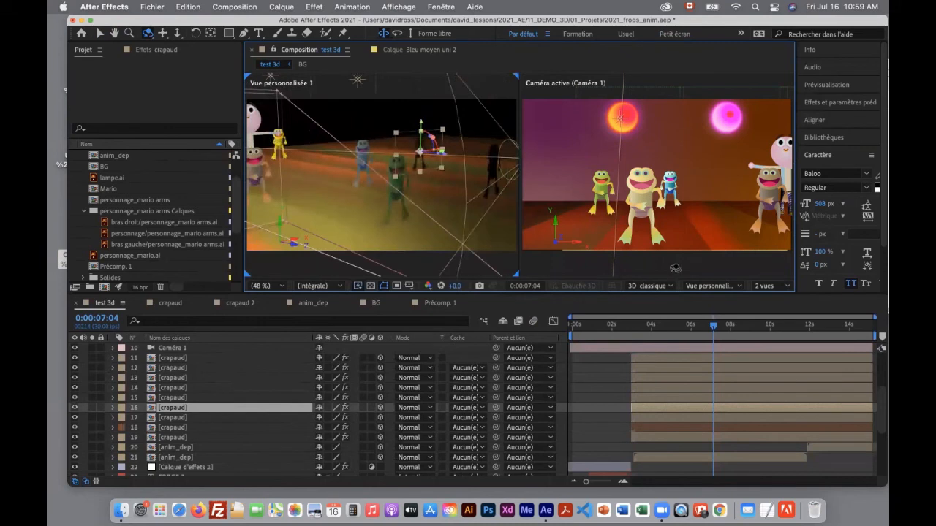
pyautogui.moveTo(714, 326)
pyautogui.mouseDown()
pyautogui.moveTo(735, 334)
pyautogui.moveTo(722, 328)
pyautogui.mouseUp()
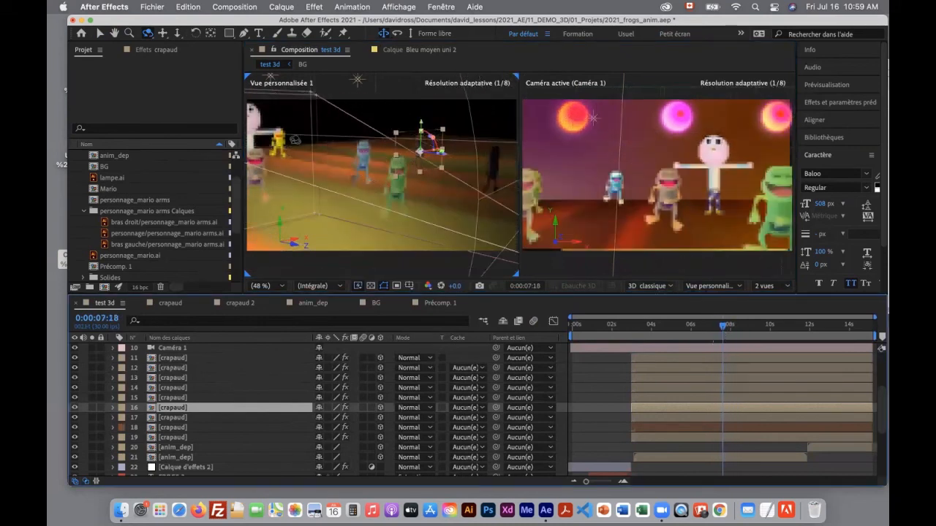
# Reveal the Position properties of crapaud layers 15 and 16 and of Caméra 1 to compare their depth values.
pyautogui.click(172, 398)
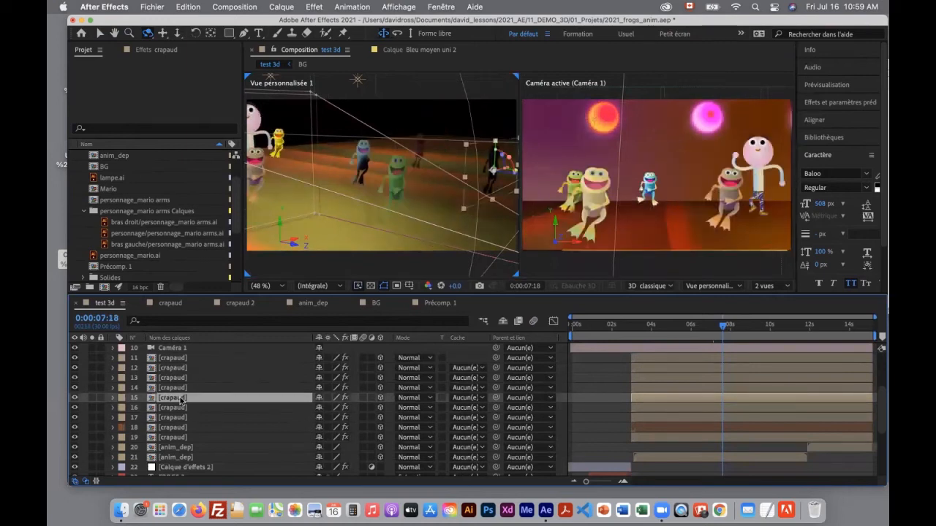
pyautogui.press('p')
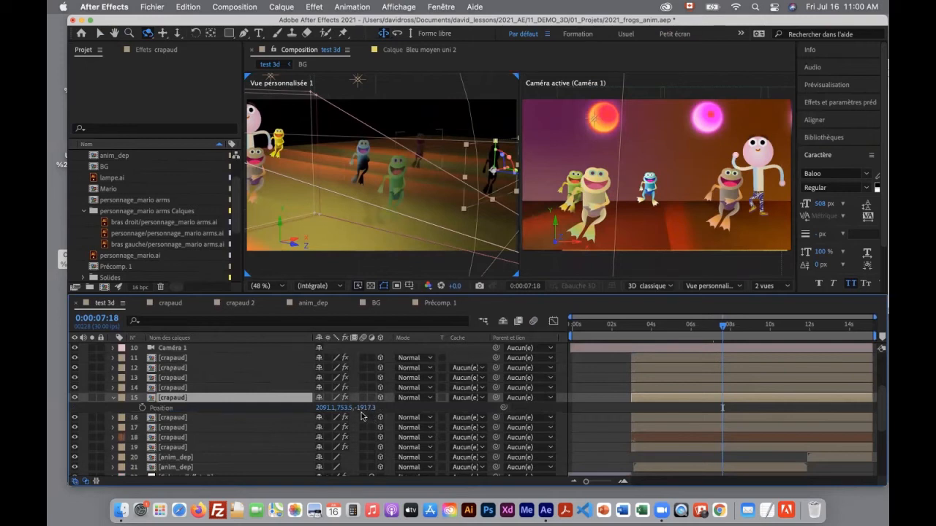
pyautogui.click(172, 417)
pyautogui.press('p')
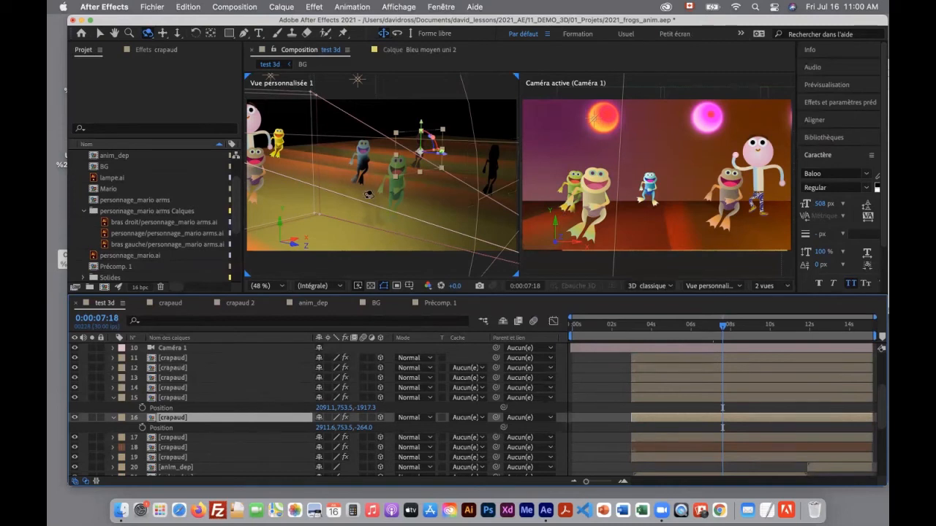
pyautogui.scroll(2, 201, 391)
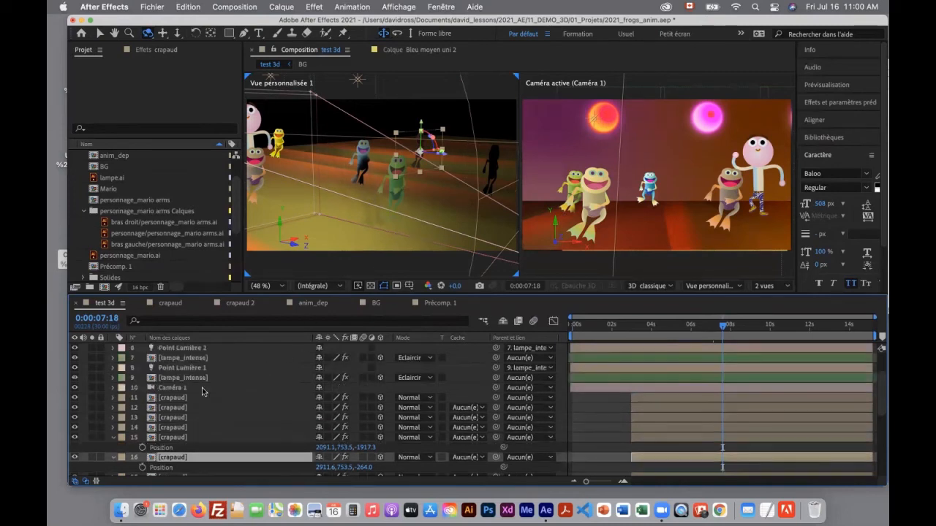
pyautogui.click(201, 390)
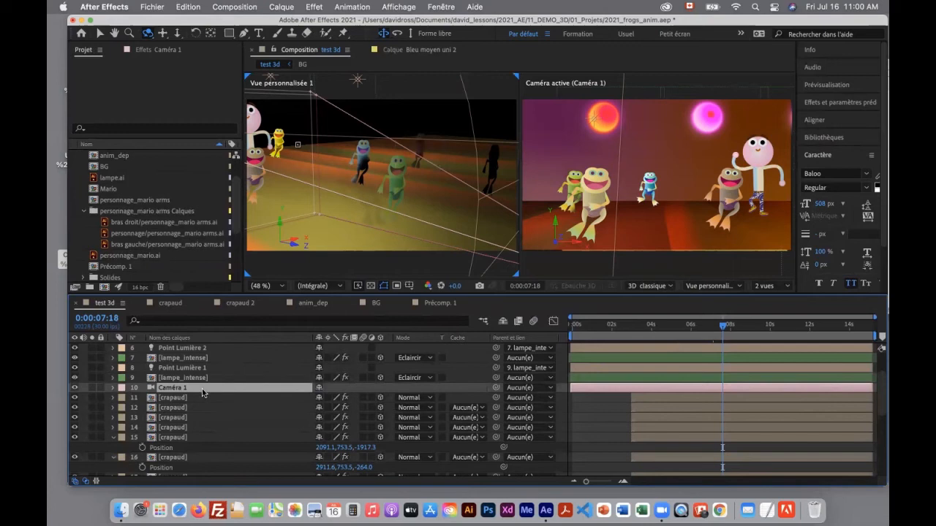
pyautogui.press('p')
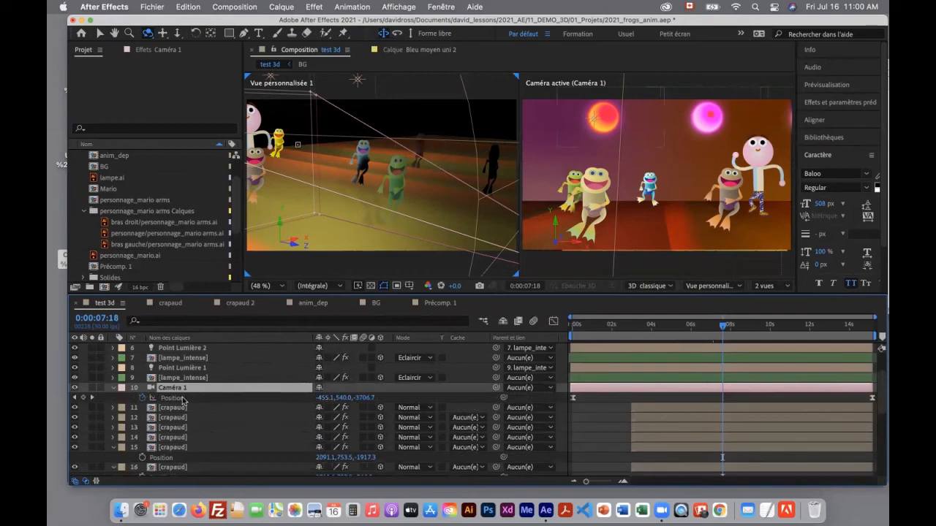
# Move the current time to 0:00:09:06 and set the magnification of Vue personnalisée 1 to 25 %.
pyautogui.press('Return')
pyautogui.moveTo(720, 327); pyautogui.dragTo(732, 342)
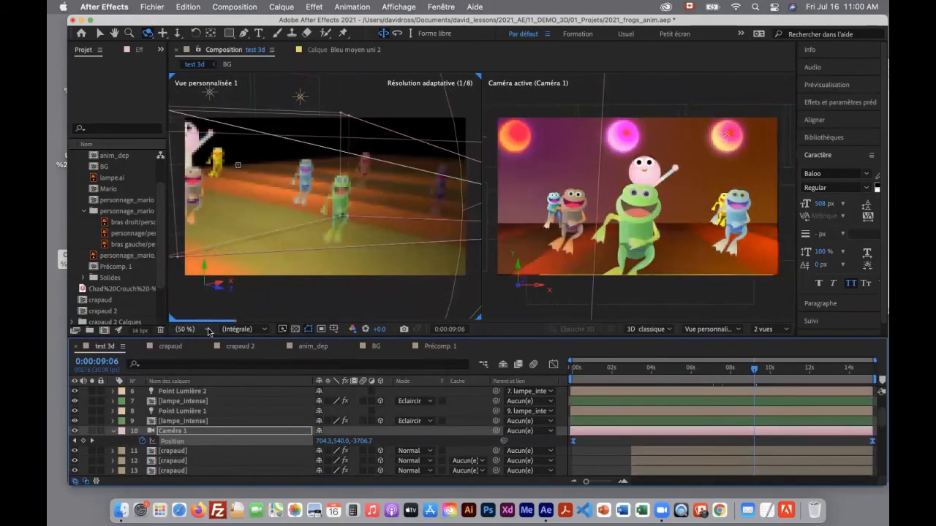
pyautogui.click(208, 329)
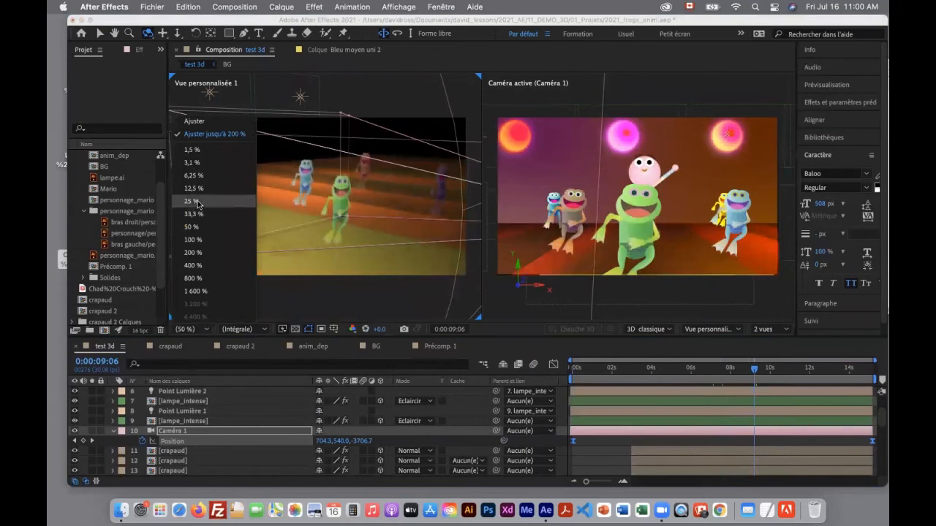
pyautogui.click(193, 201)
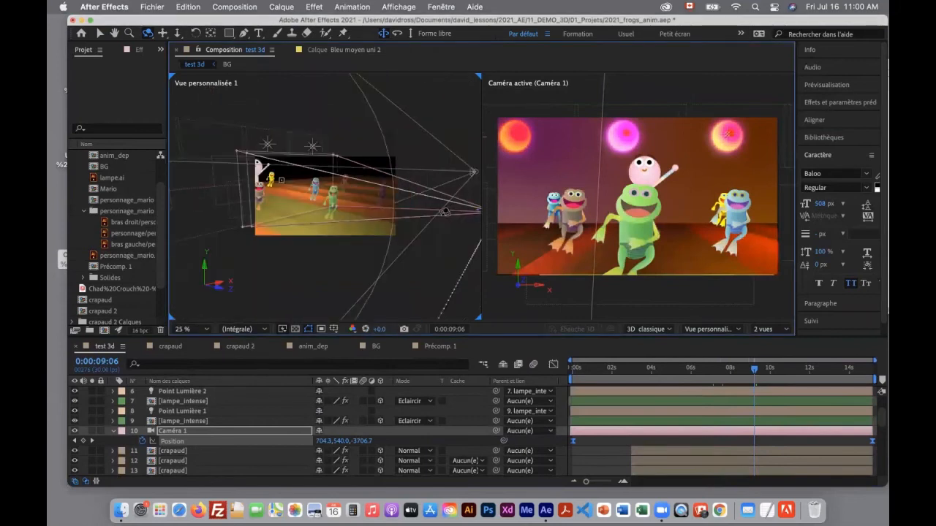
# Select the main spot light in the custom view and toggle its visibility to check its effect on the scene.
pyautogui.click(101, 34)
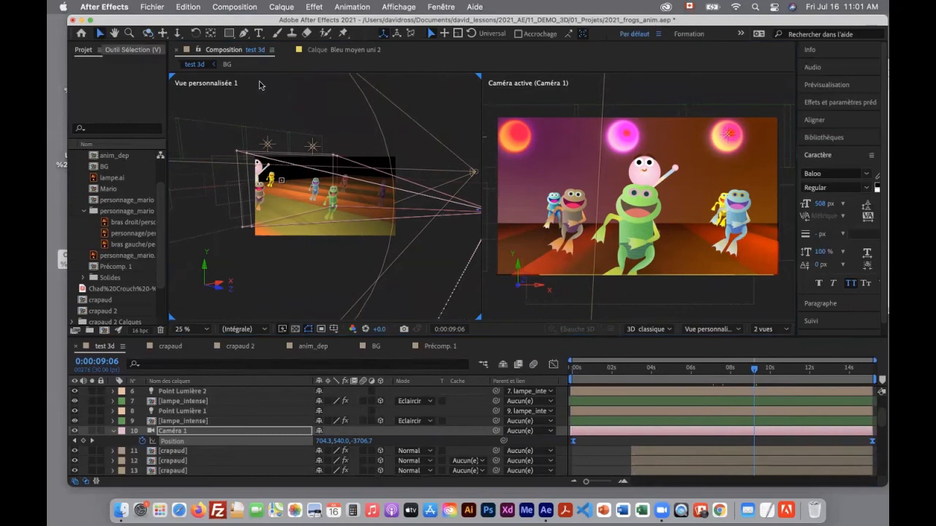
pyautogui.click(474, 174)
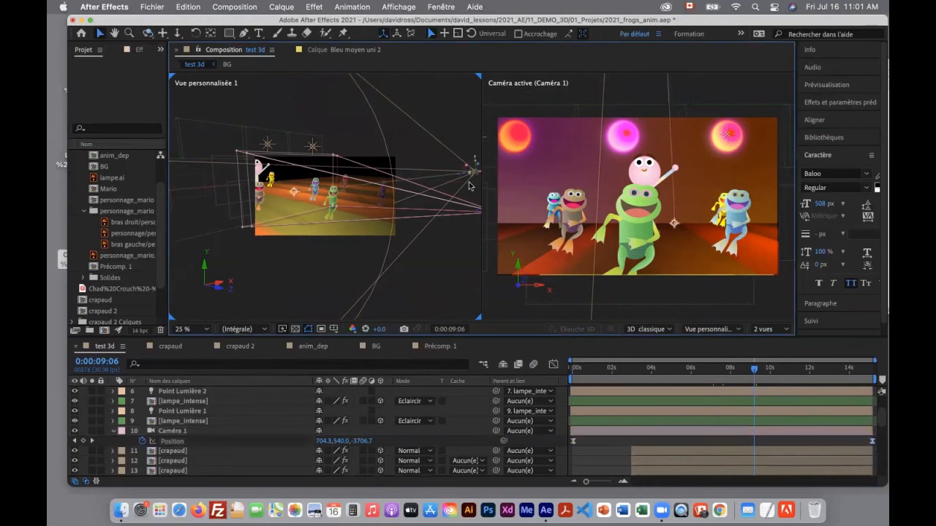
pyautogui.scroll(3, 214, 428)
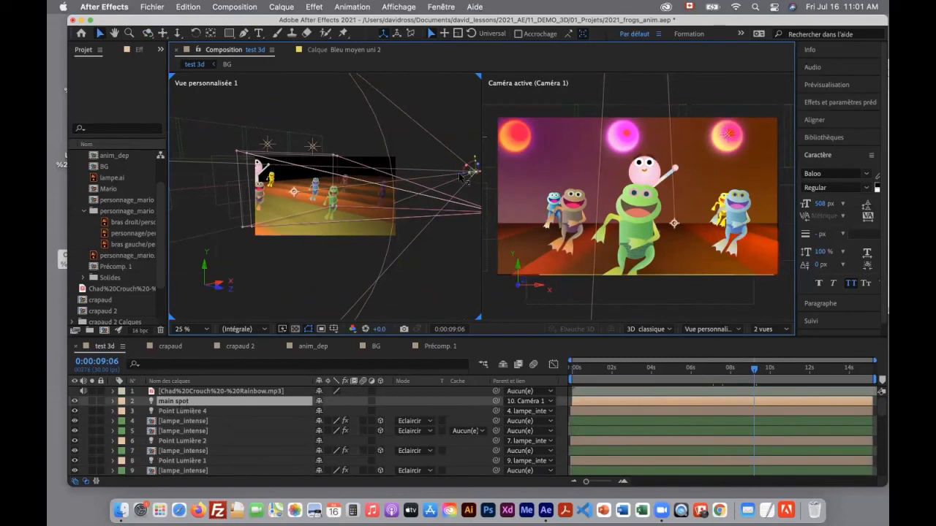
pyautogui.click(76, 401)
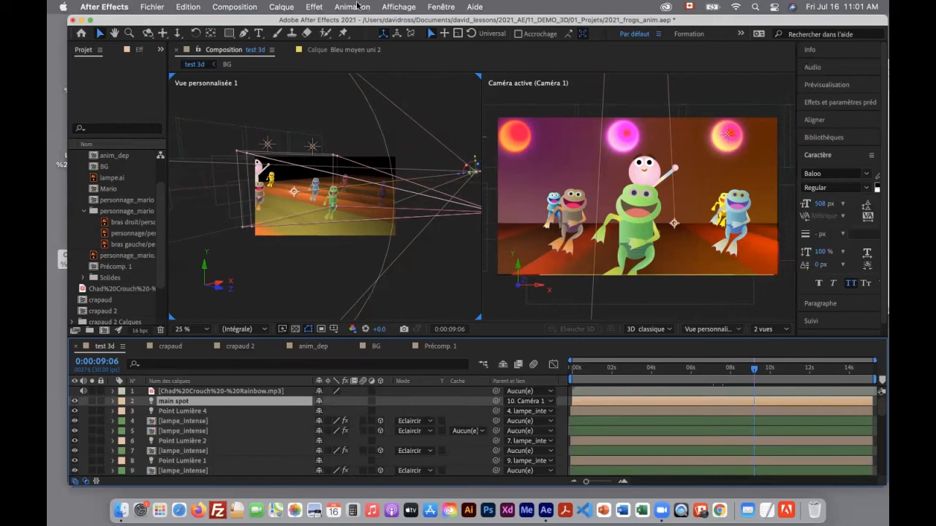
# Review the available light types and add a new Concentrée light with the default parameters.
pyautogui.click(282, 8)
pyautogui.moveTo(293, 25)
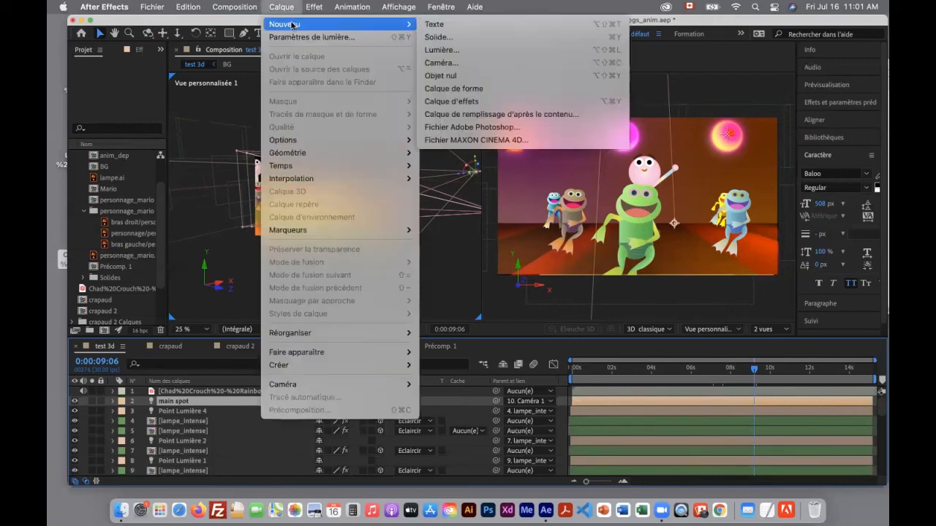
pyautogui.click(452, 52)
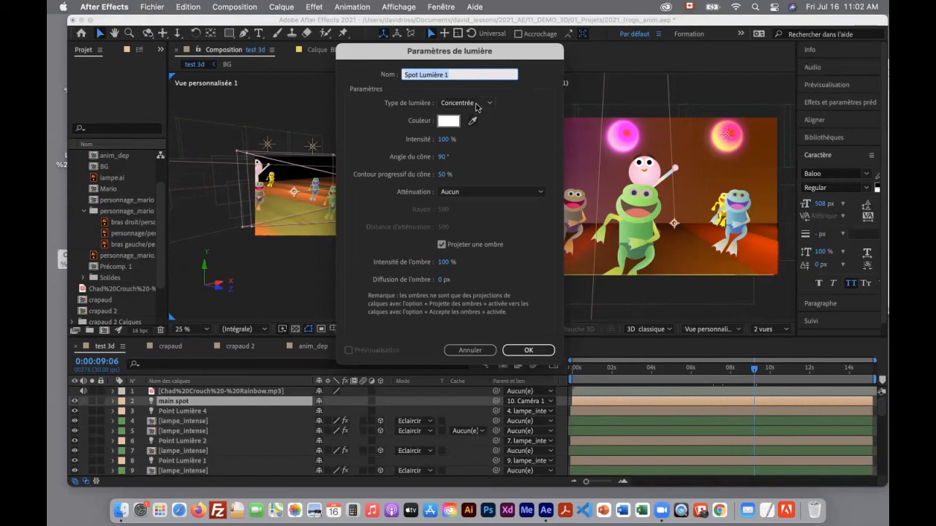
pyautogui.click(477, 107)
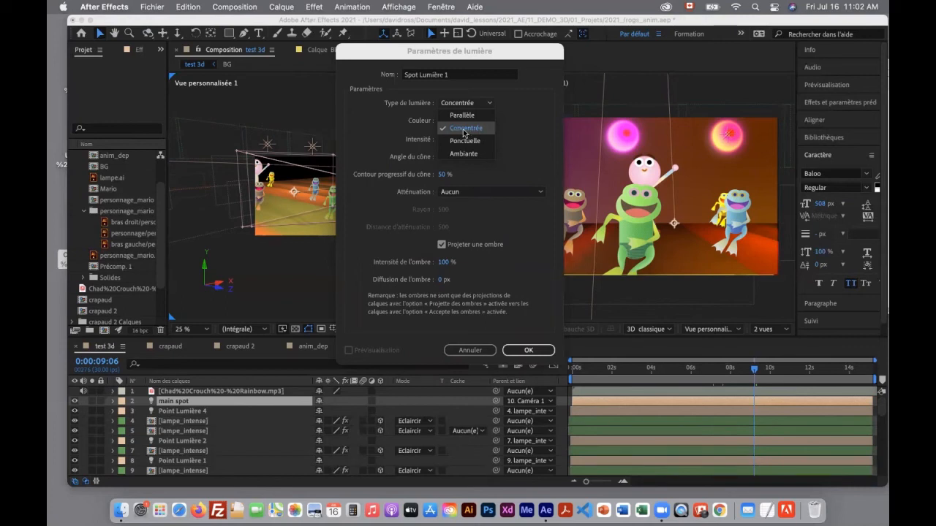
pyautogui.click(454, 50)
pyautogui.moveTo(453, 50); pyautogui.dragTo(594, 48)
pyautogui.click(665, 347)
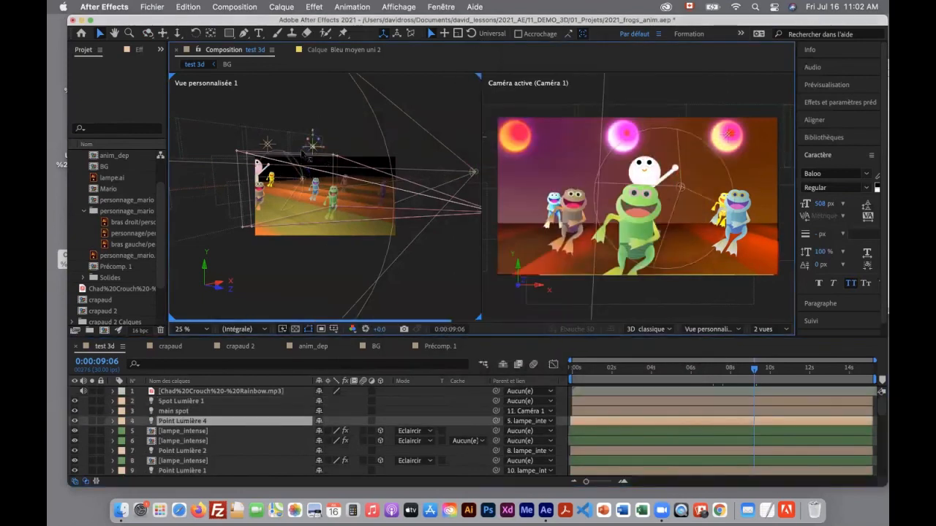
# Select Point Lumière 2, Point Lumière 4 and the rightmost lamp to identify the lights above the dancers.
pyautogui.click(268, 145)
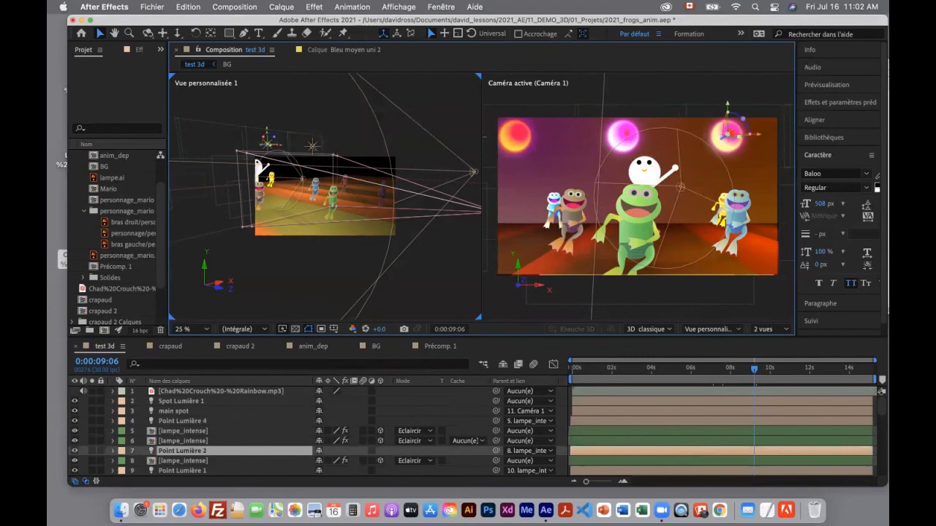
pyautogui.click(313, 147)
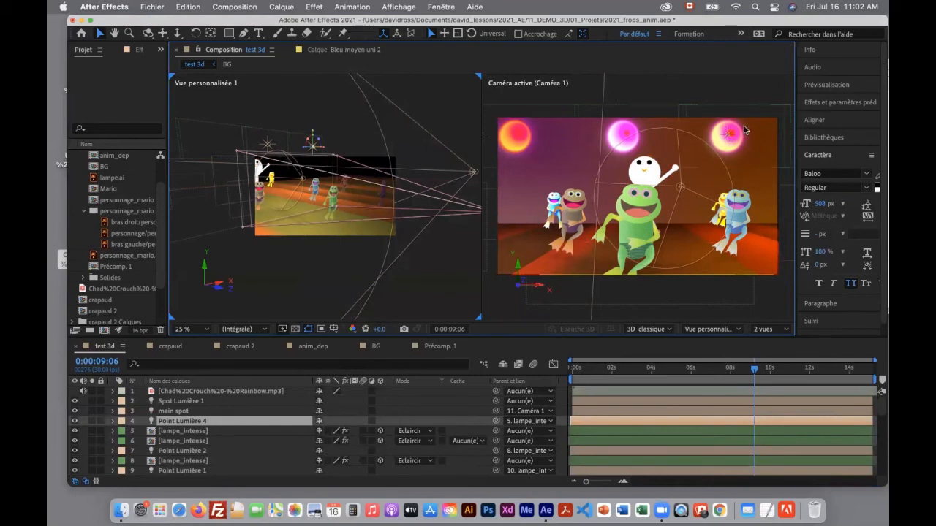
pyautogui.click(727, 136)
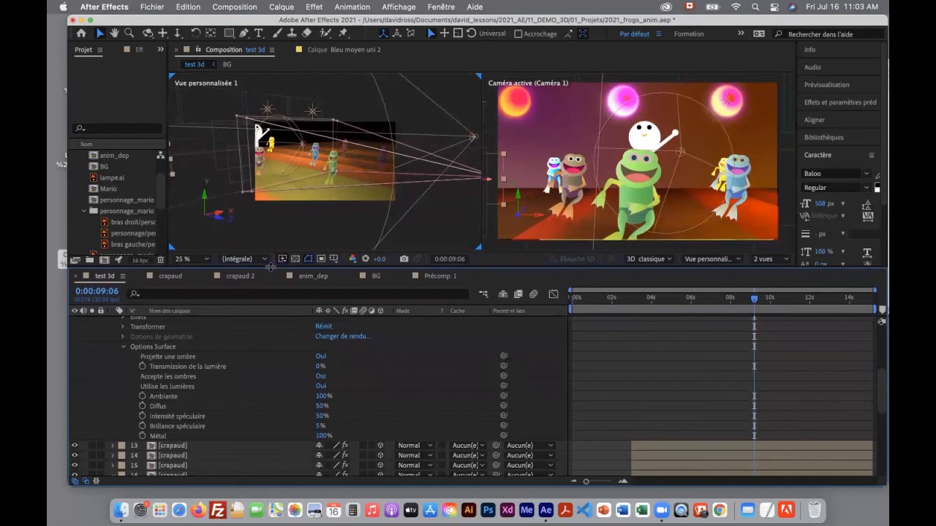
# Examine the shadow, light and material settings under Options Surface of crapaud layer 12, and collapse the group.
pyautogui.scroll(2, 265, 375)
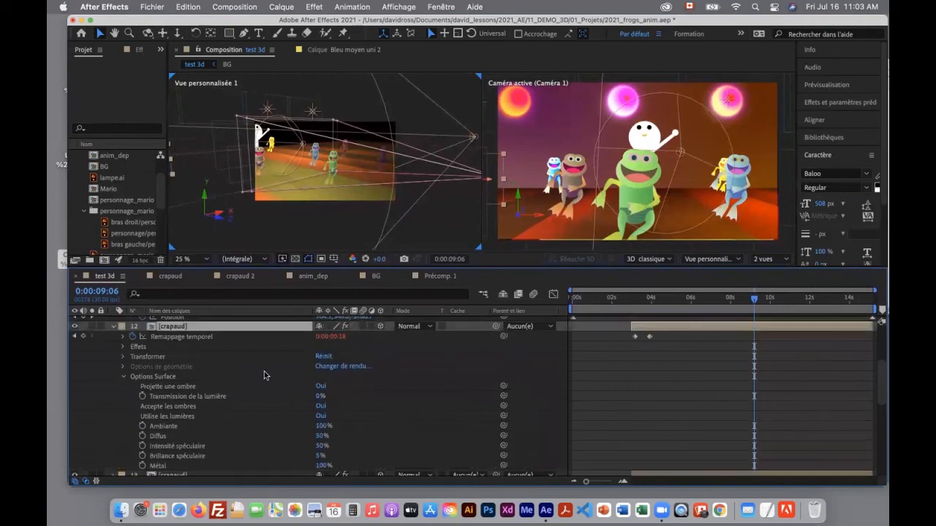
pyautogui.click(124, 377)
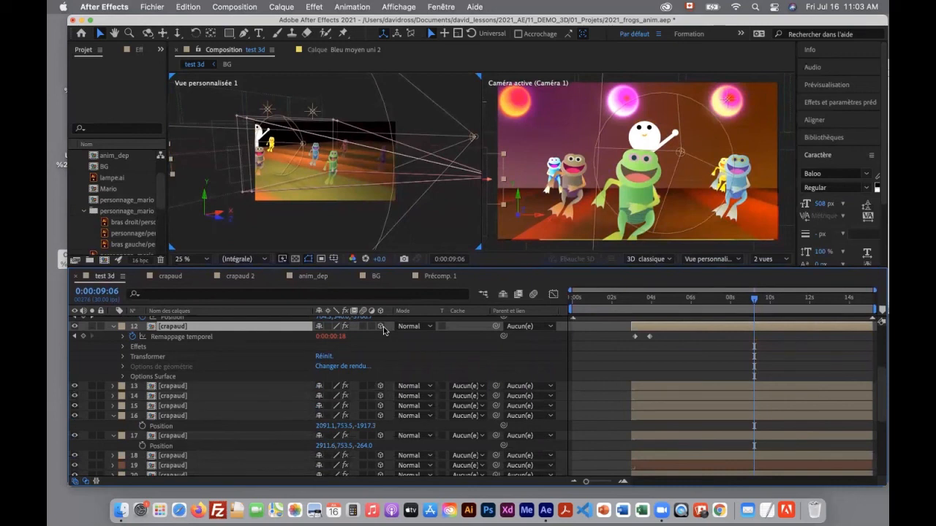
pyautogui.click(160, 378)
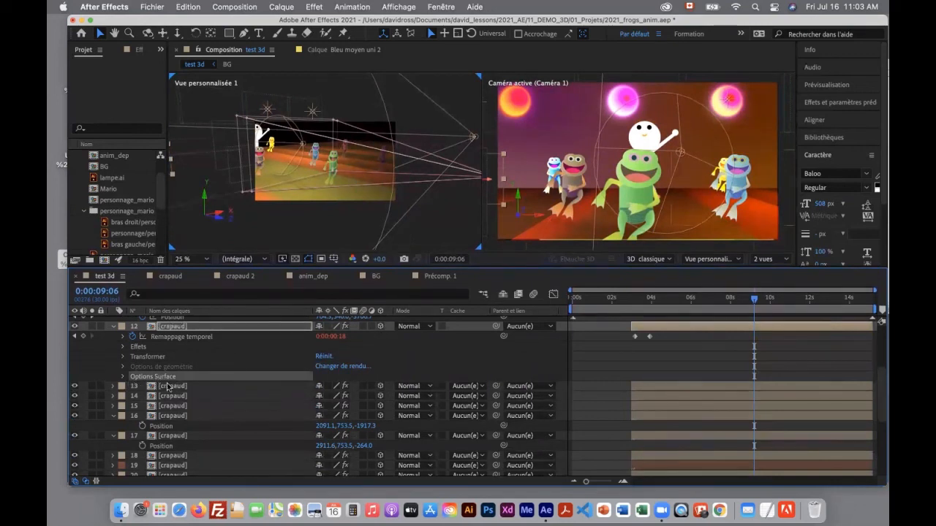
pyautogui.click(123, 377)
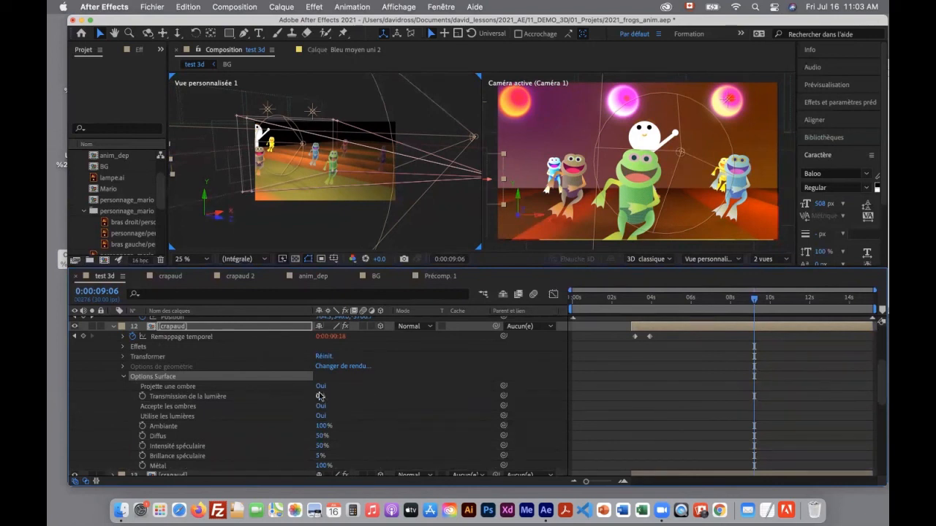
pyautogui.scroll(-2, 362, 401)
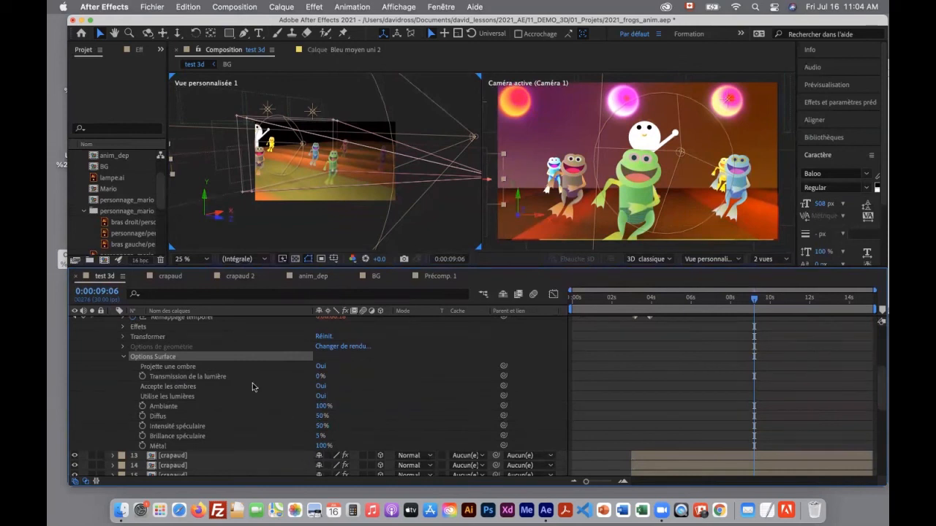
pyautogui.scroll(1, 124, 370)
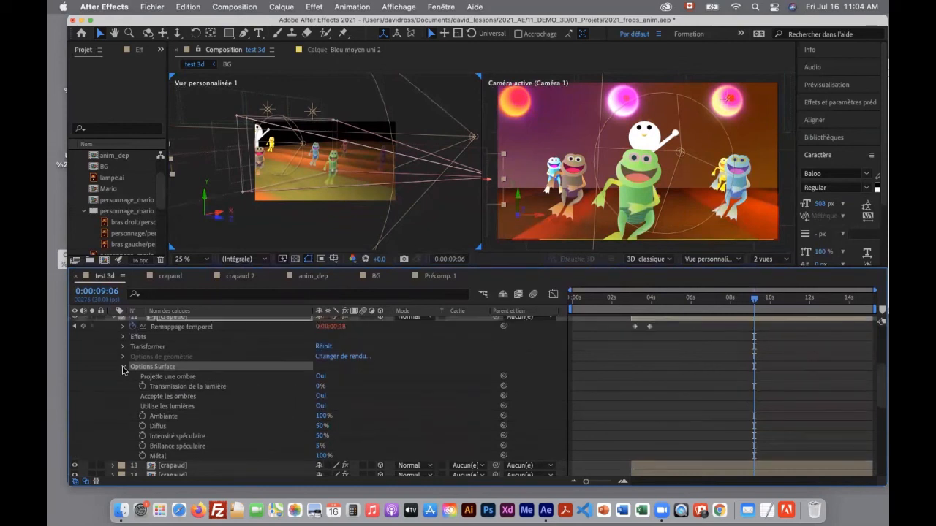
pyautogui.click(123, 369)
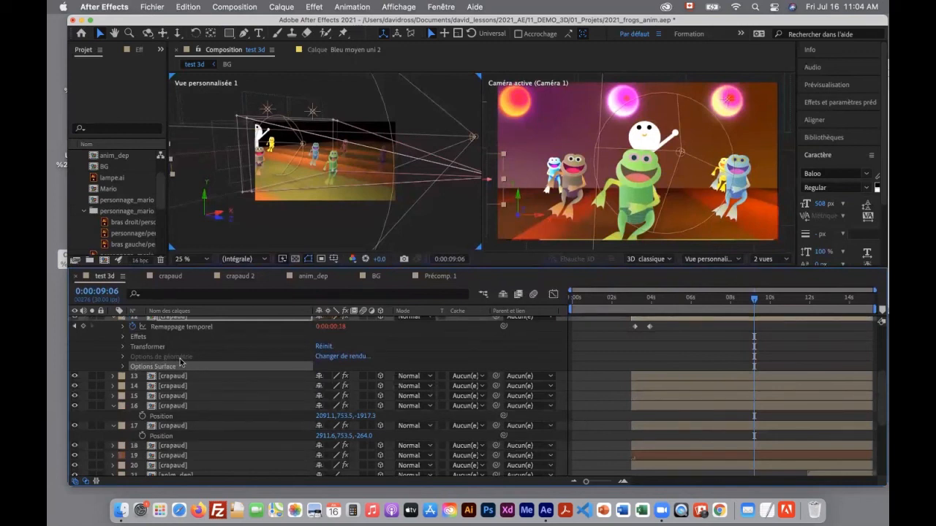
# Display the 3D renderer choices for the test 3d composition.
pyautogui.click(668, 260)
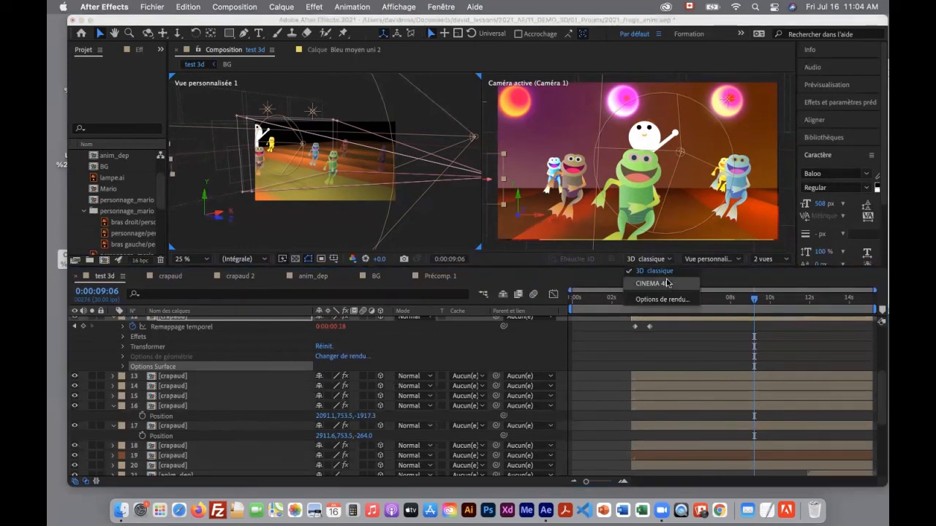